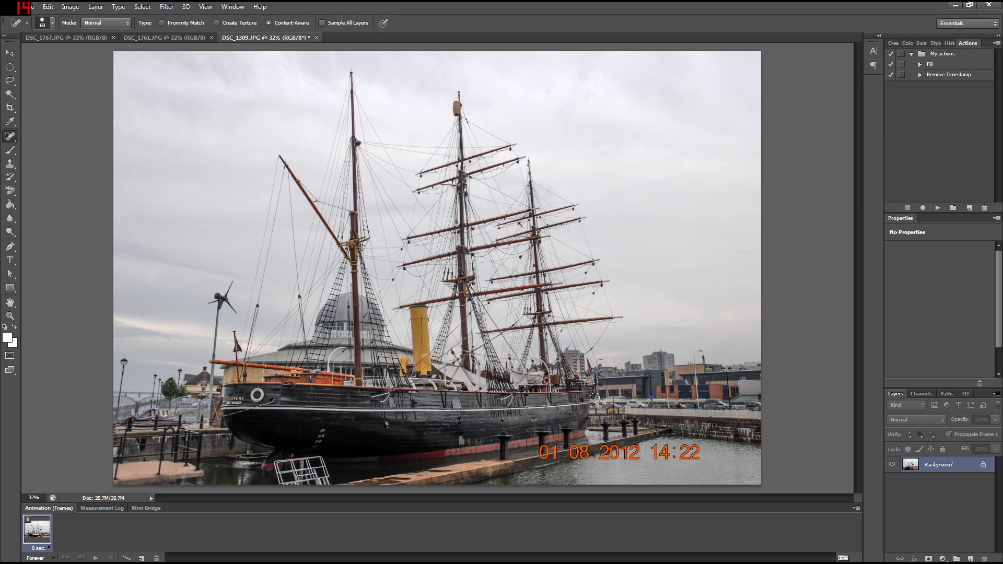
Step: Choose the Spot Healing Brush and duplicate the Background layer of DSC_1309.JPG
click(11, 136)
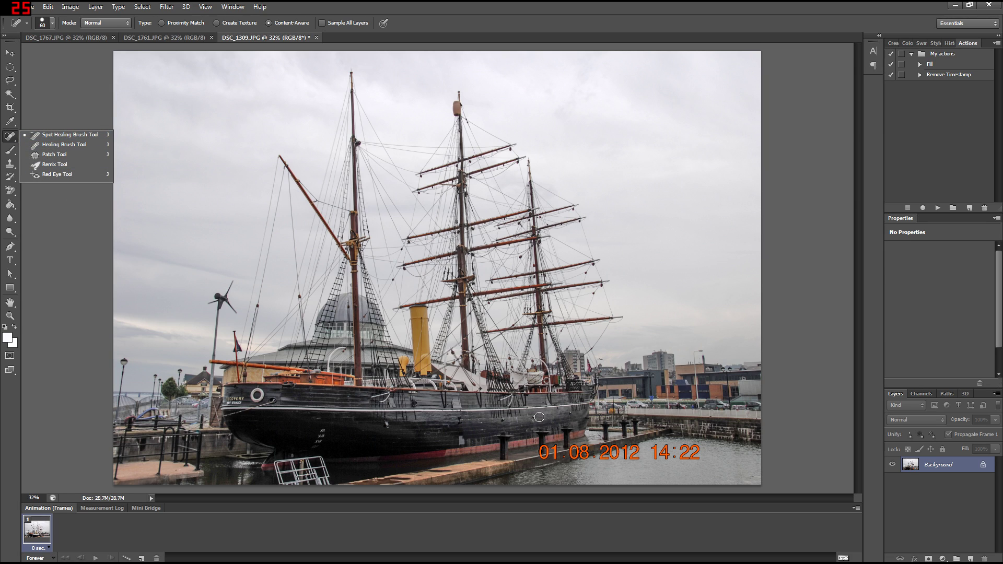
drag(544, 439, 541, 438)
scroll(558, 453, up, 4)
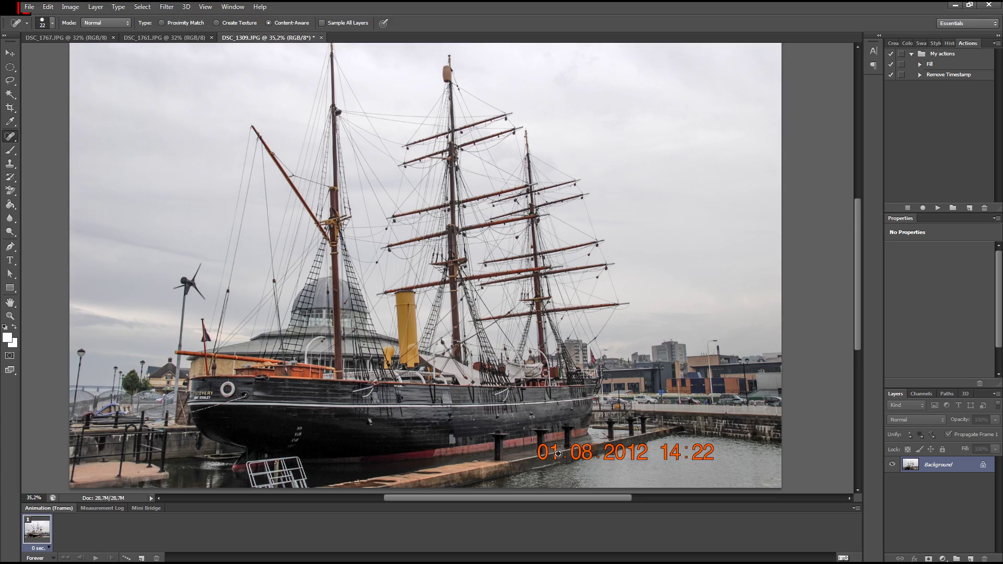
scroll(558, 454, up, 5)
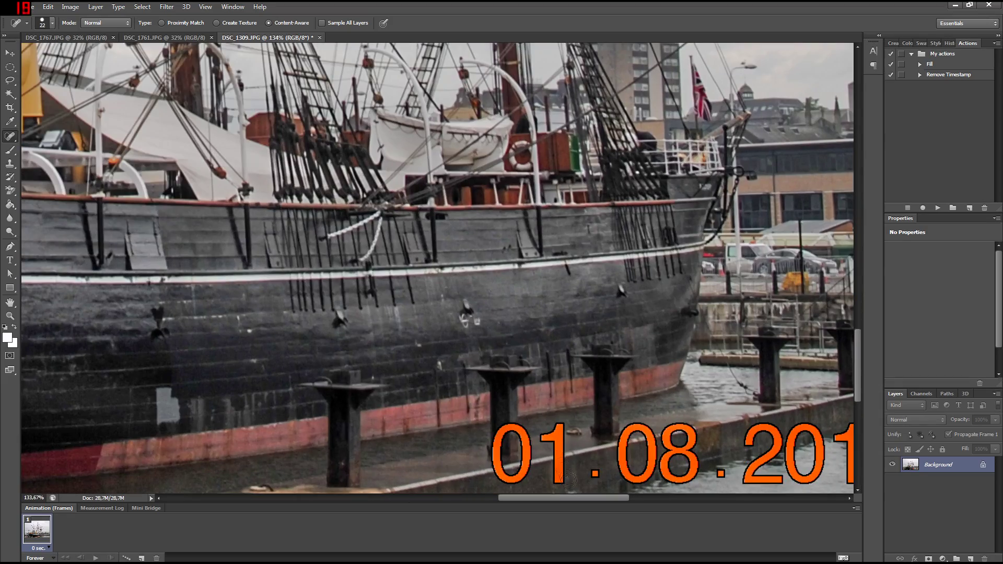
drag(581, 500, 637, 501)
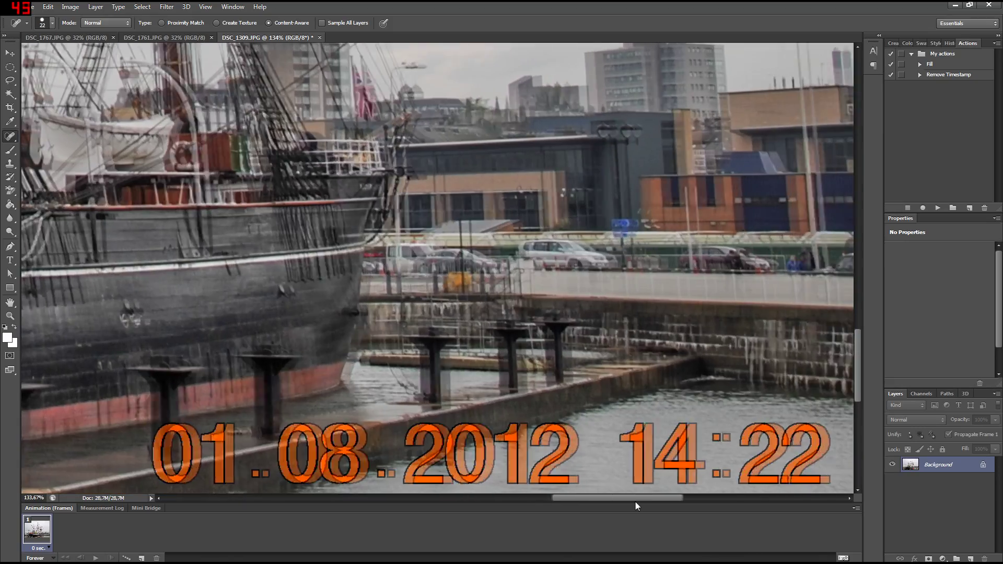
scroll(396, 457, down, 3)
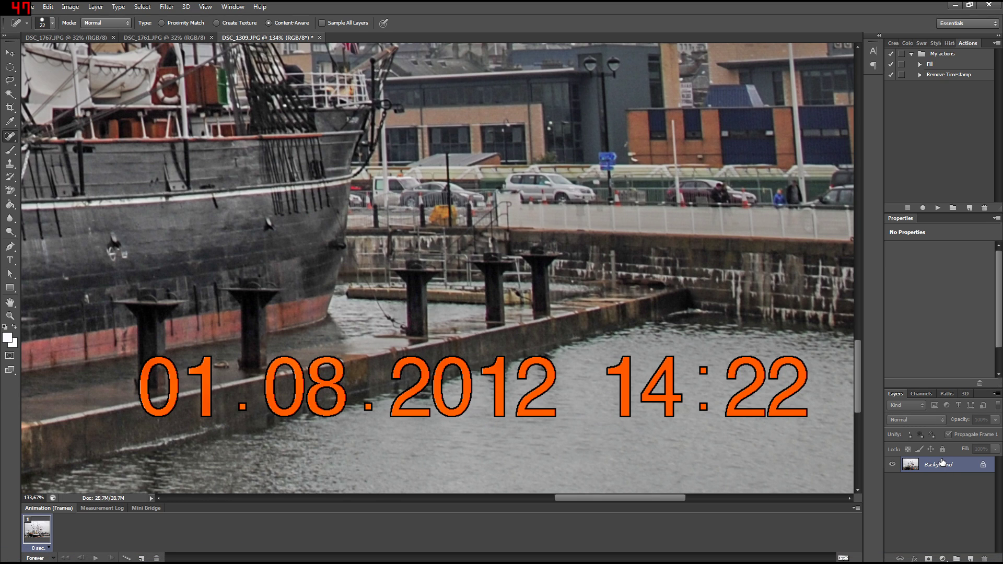
key(ctrl+j)
Step: Try to paint out the "01." characters of the orange timestamp with the Spot Healing Brush on the duplicate layer
drag(151, 362, 152, 362)
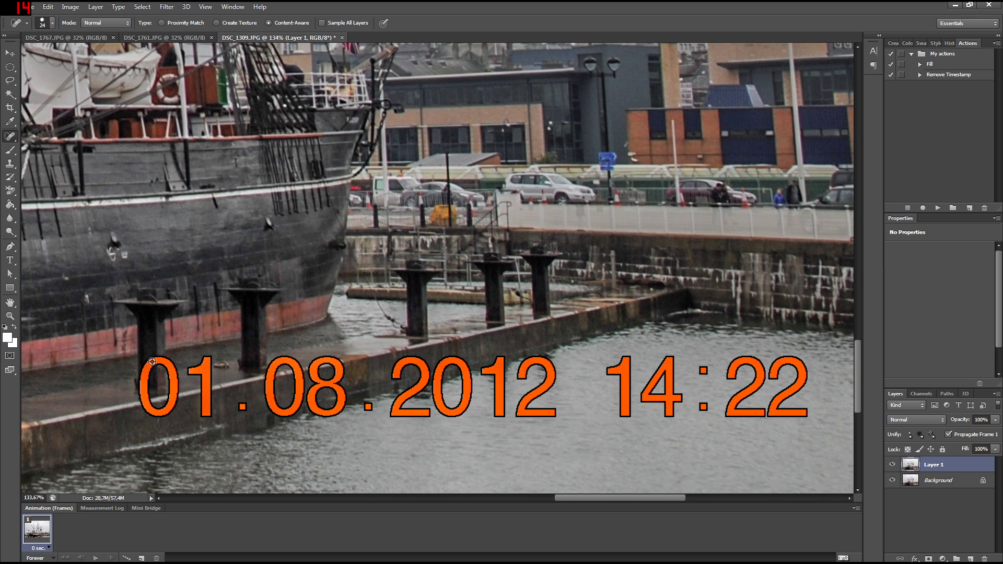
scroll(151, 362, up, 5)
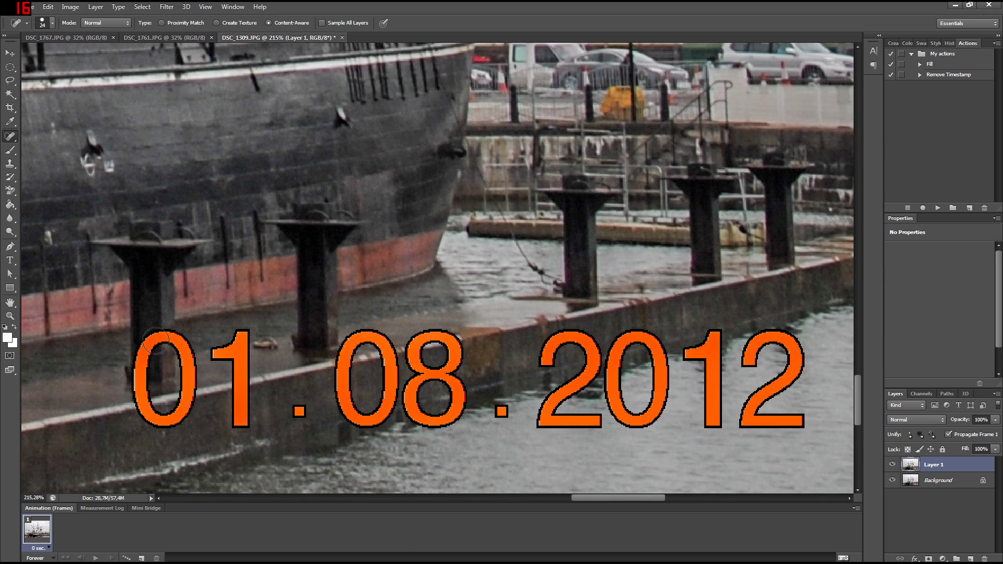
mouse_move(155, 341)
mouse_down()
mouse_move(139, 372)
mouse_move(140, 413)
mouse_move(186, 417)
mouse_move(194, 366)
mouse_move(186, 340)
mouse_move(167, 329)
mouse_move(158, 337)
mouse_up()
drag(172, 415, 167, 412)
mouse_move(232, 340)
mouse_down()
mouse_move(216, 351)
mouse_move(241, 339)
mouse_move(239, 436)
mouse_up()
drag(278, 405, 300, 410)
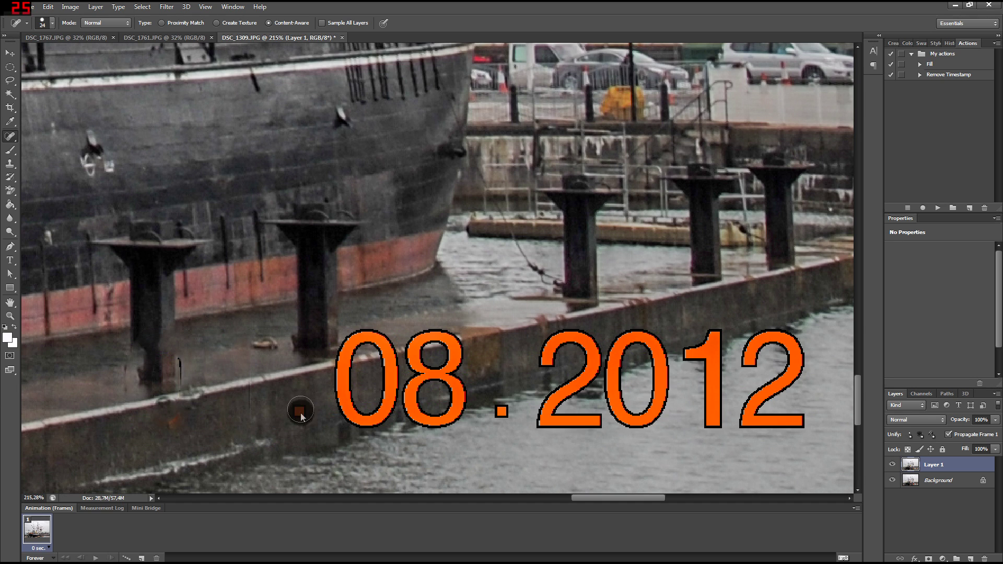
Step: Try to heal away the "08." and the "20" of the year in the timestamp
mouse_move(351, 349)
mouse_down()
mouse_move(340, 409)
mouse_move(374, 424)
mouse_move(388, 407)
mouse_move(393, 361)
mouse_move(371, 340)
mouse_move(340, 350)
mouse_up()
mouse_move(431, 337)
mouse_down()
mouse_move(408, 359)
mouse_move(450, 371)
mouse_move(461, 355)
mouse_move(420, 337)
mouse_up()
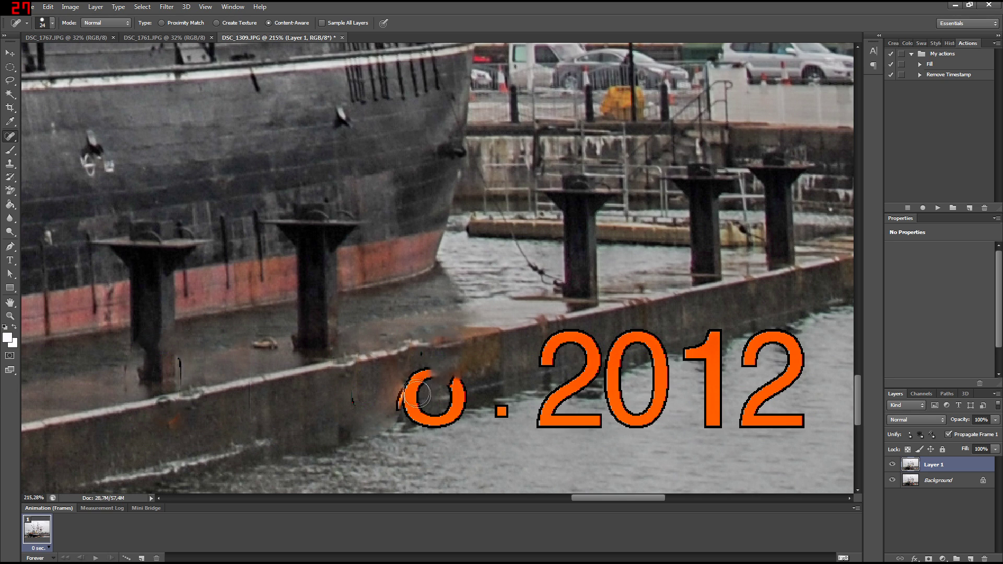
mouse_move(430, 371)
mouse_down()
mouse_move(402, 397)
mouse_move(409, 409)
mouse_move(456, 416)
mouse_move(458, 385)
mouse_move(445, 367)
mouse_up()
click(501, 410)
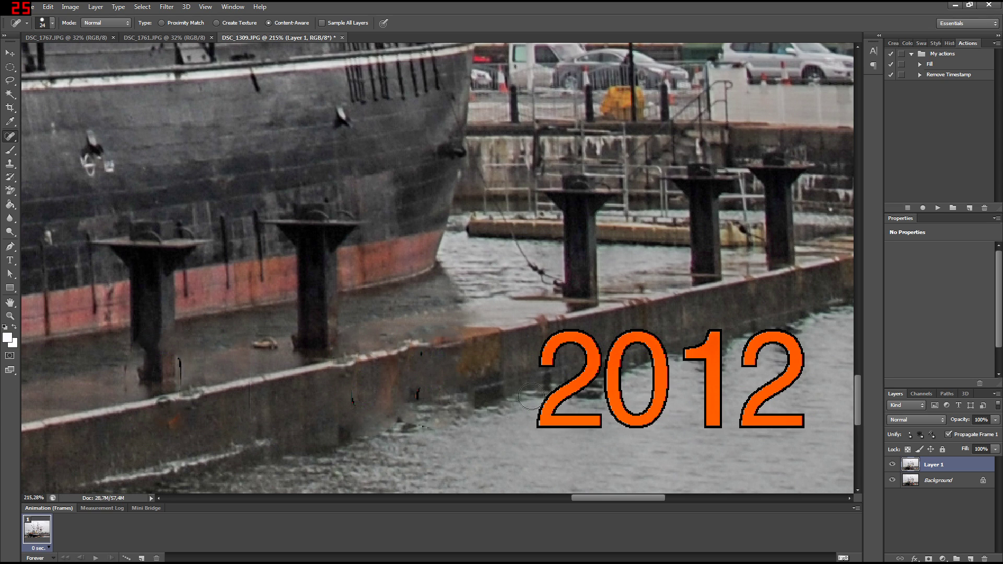
mouse_move(545, 366)
mouse_down()
mouse_move(546, 346)
mouse_move(589, 343)
mouse_move(593, 375)
mouse_move(555, 394)
mouse_move(546, 421)
mouse_move(611, 421)
mouse_up()
mouse_move(626, 363)
mouse_down()
mouse_move(621, 347)
mouse_move(605, 415)
mouse_move(648, 429)
mouse_move(670, 366)
mouse_move(631, 343)
mouse_up()
Step: Undo the latest healing strokes and delete the retouched duplicate layer
scroll(416, 357, down, 2)
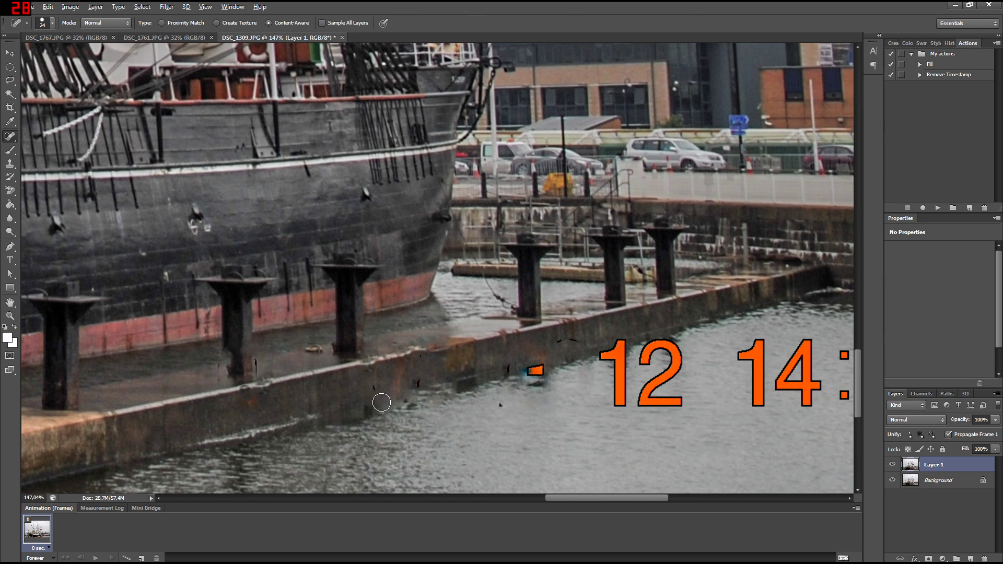
key(ctrl+alt+z)
key(ctrl+alt+z)
key(ctrl+alt+z)
key(ctrl+alt+z)
key(ctrl+alt+z)
key(ctrl+alt+z)
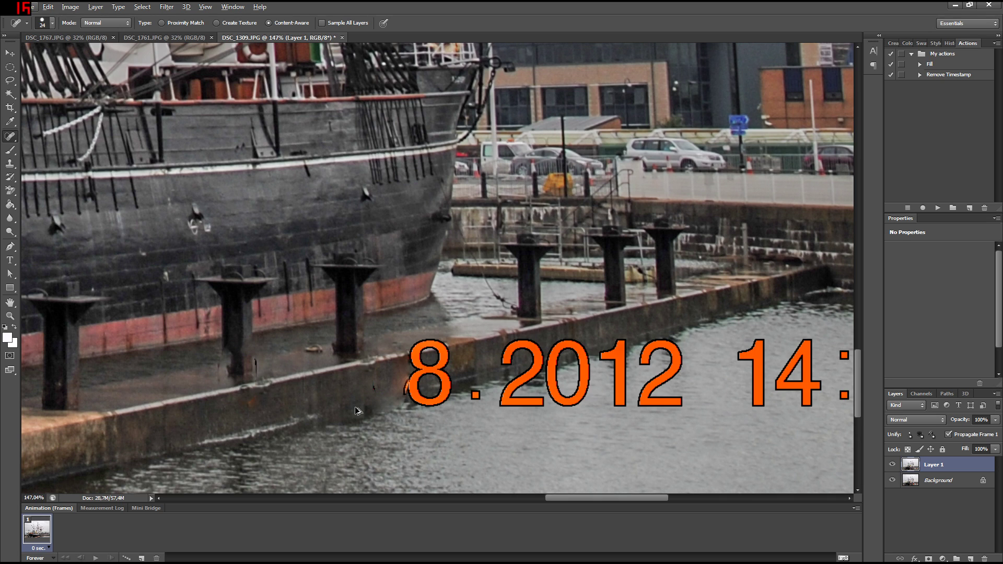
drag(947, 470, 984, 558)
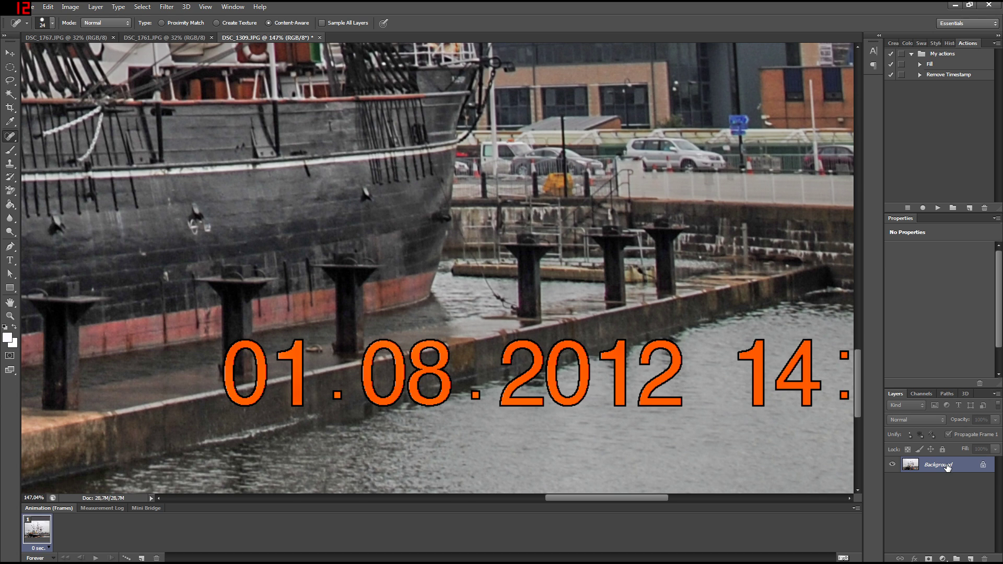
Step: Create a fresh duplicate of the Background layer and switch to the Magic Wand tool
key(ctrl+j)
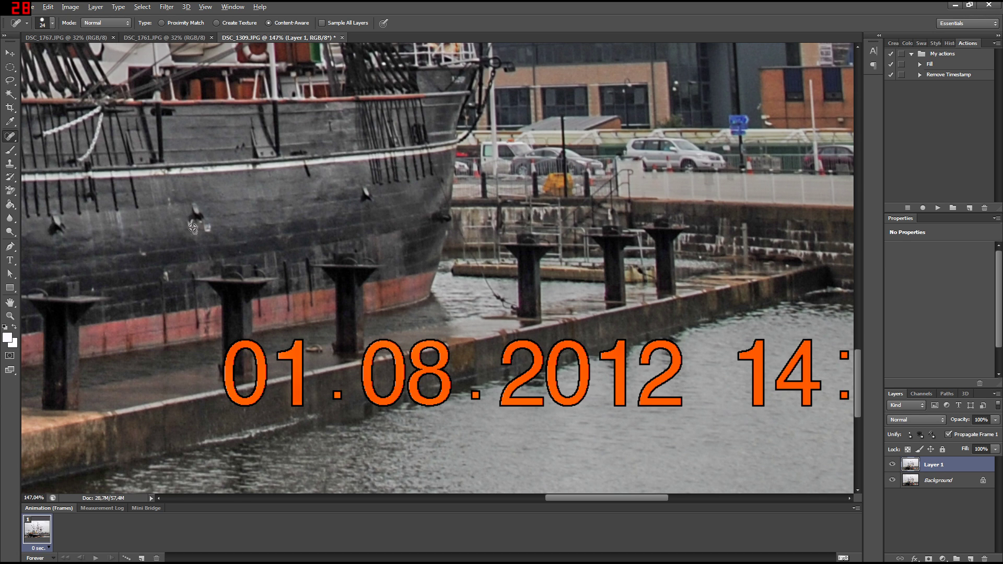
scroll(195, 232, down, 3)
click(10, 94)
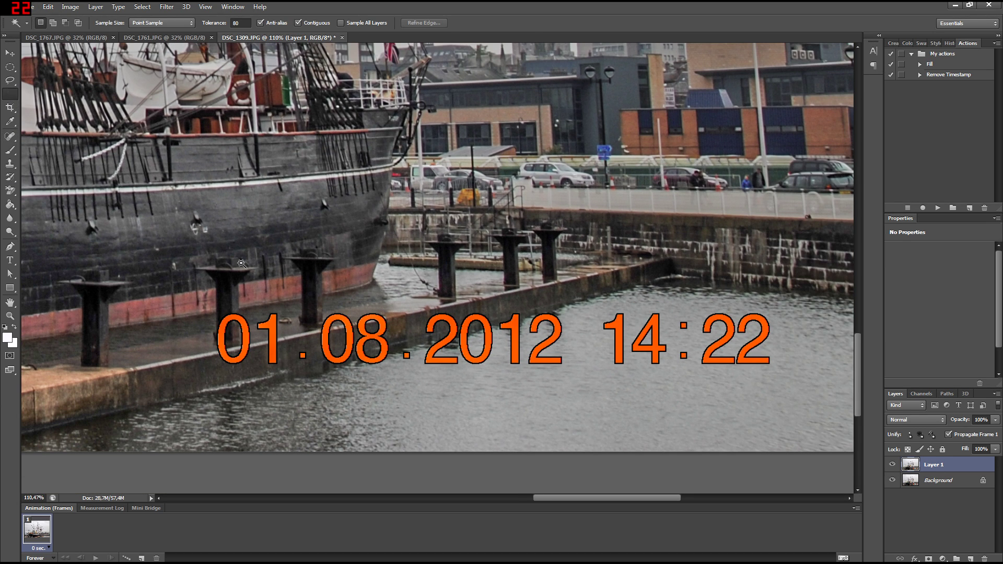
scroll(244, 313, up, 3)
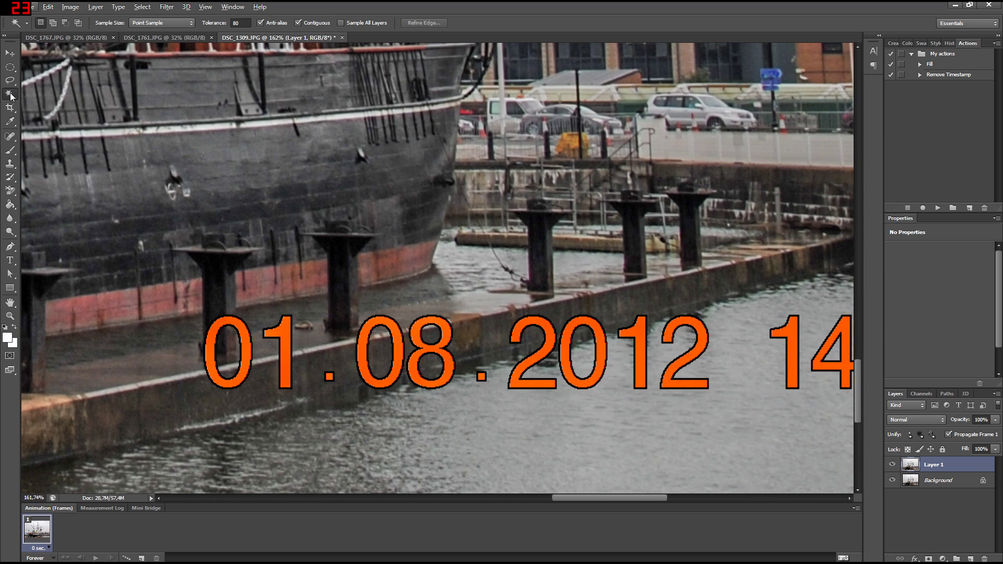
click(11, 96)
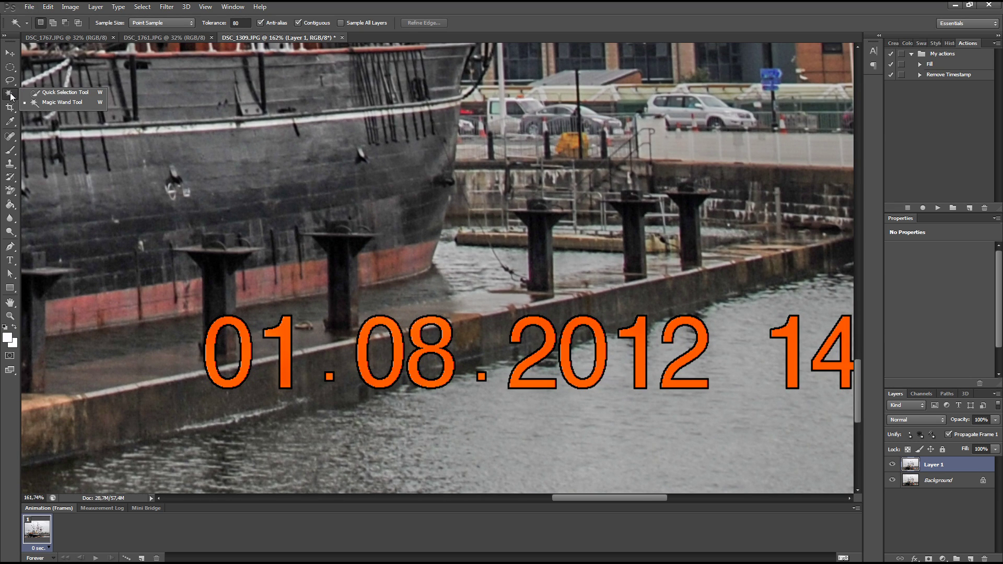
click(62, 102)
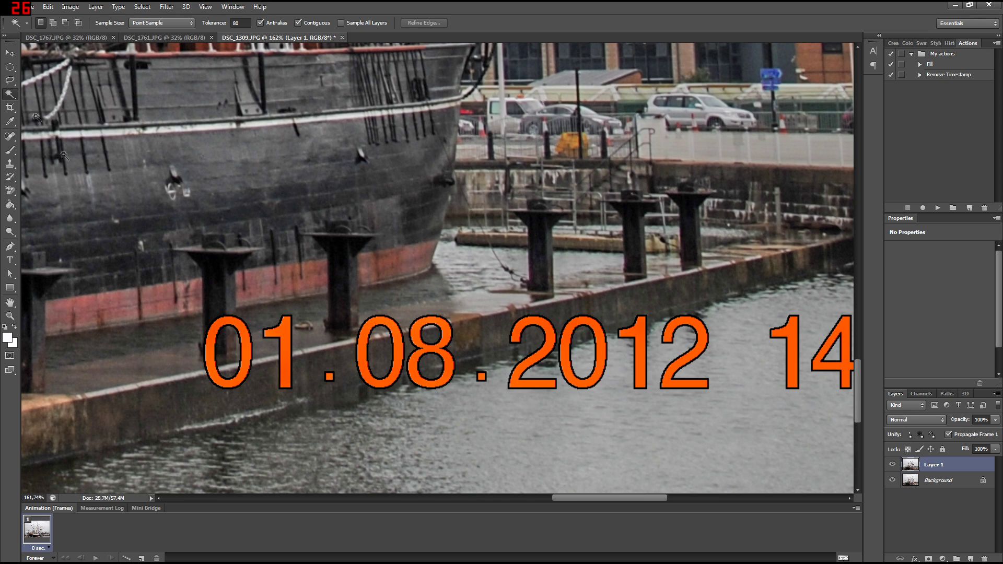
Step: Select the orange characters of the date 01.08.2012 with the Magic Wand, adding each one to the selection
click(234, 318)
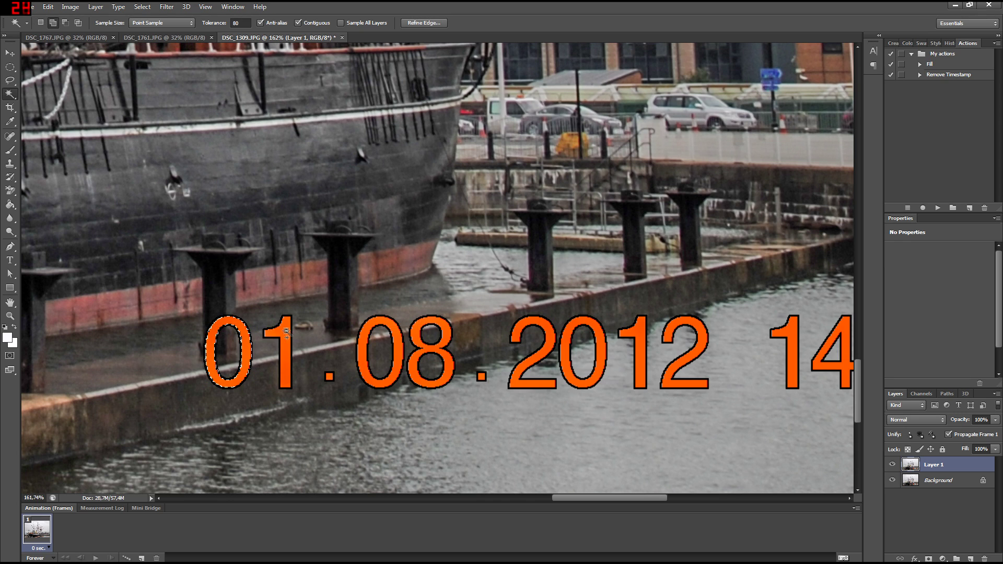
click(331, 377)
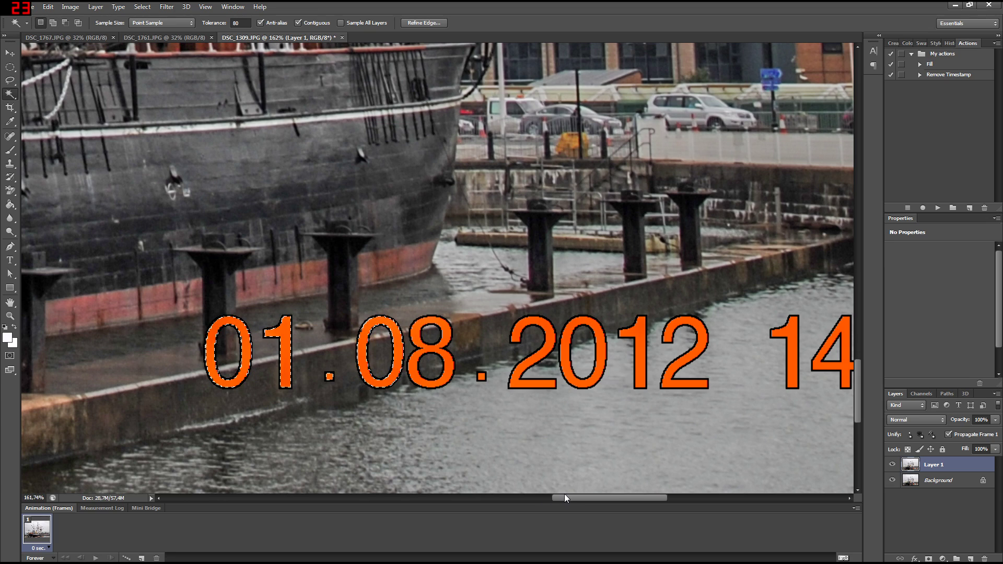
drag(564, 498, 579, 498)
click(382, 377)
click(347, 361)
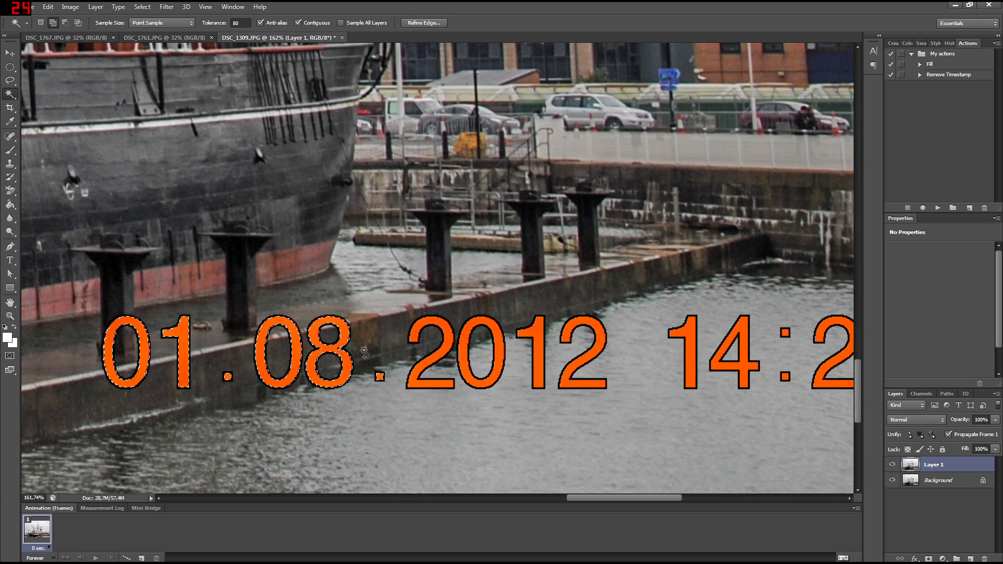
click(448, 337)
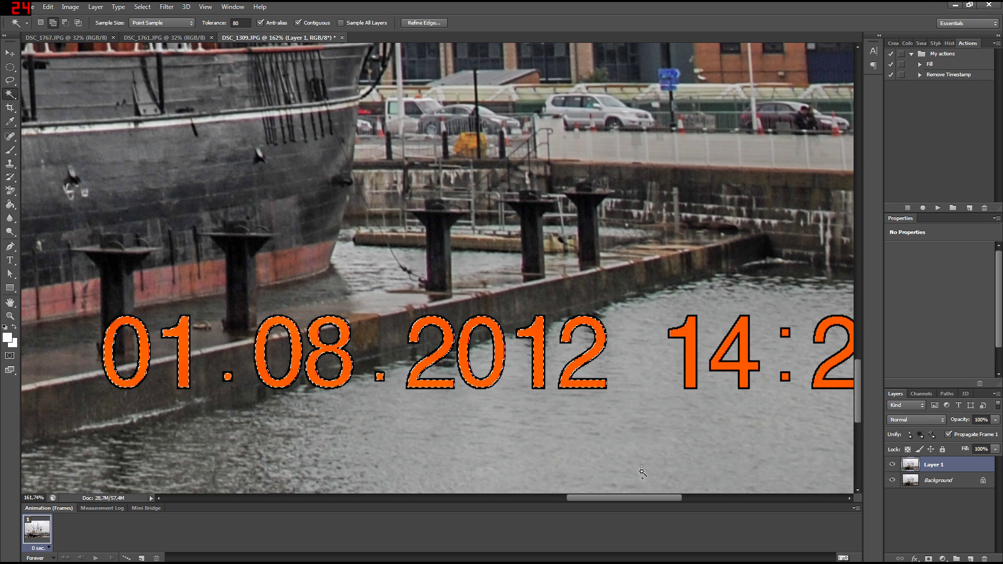
Step: Add the orange characters of the time 14:22 to the selection
scroll(642, 472, right, 2)
shift+click(672, 342)
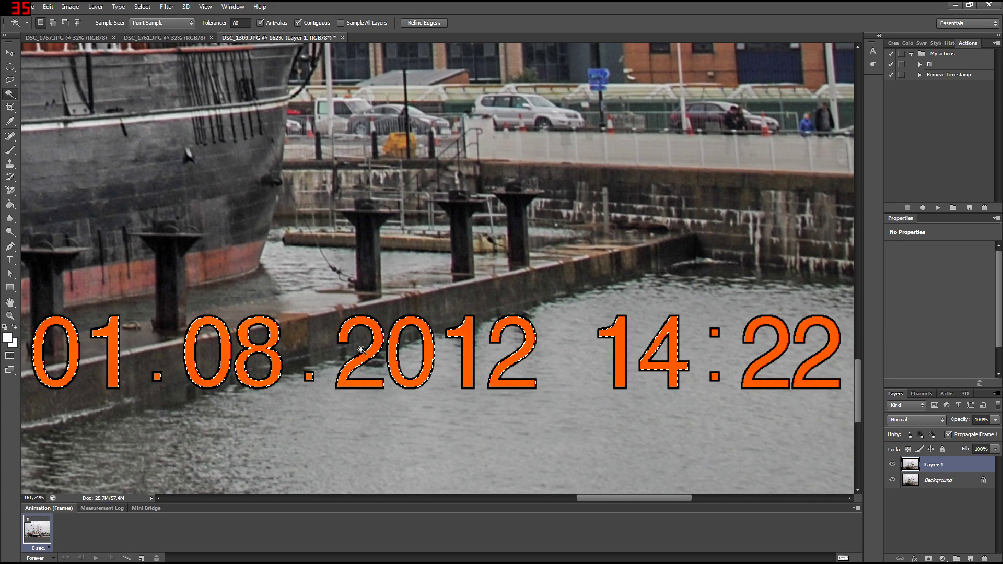
shift+click(714, 377)
shift+click(765, 320)
shift+click(815, 321)
mouse_move(650, 497)
mouse_down()
mouse_move(679, 494)
mouse_move(645, 490)
mouse_up()
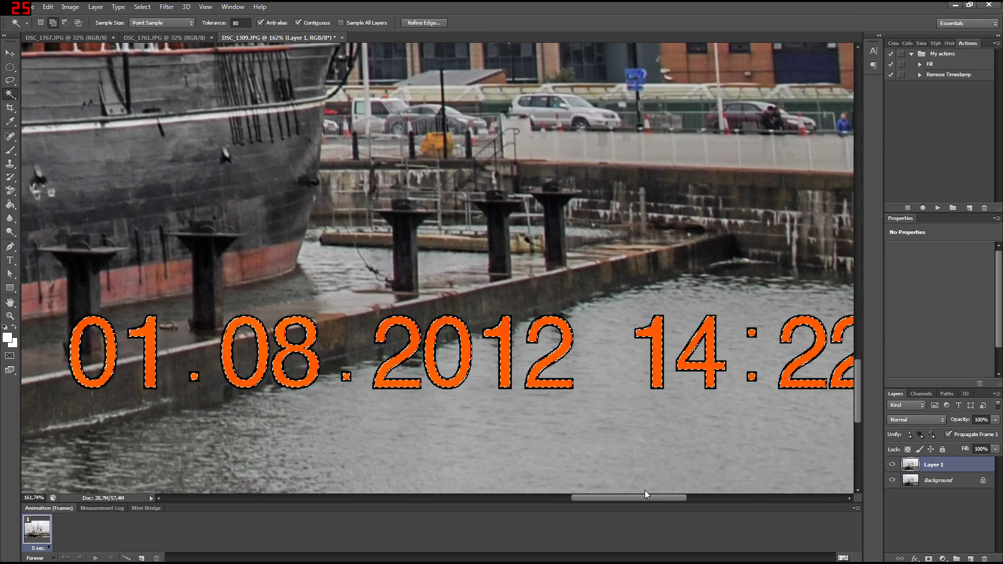
scroll(648, 429, down, 1)
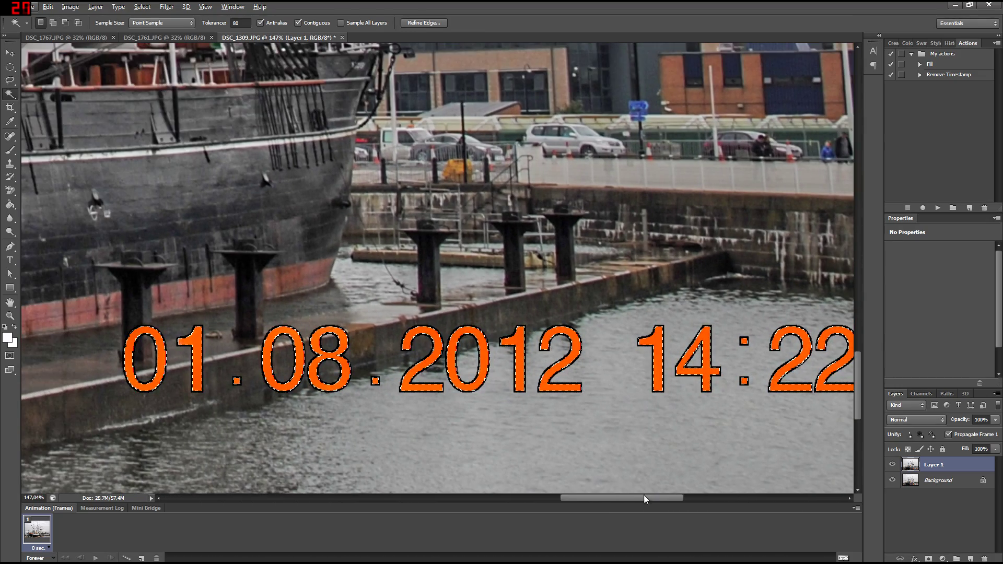
drag(643, 495, 648, 498)
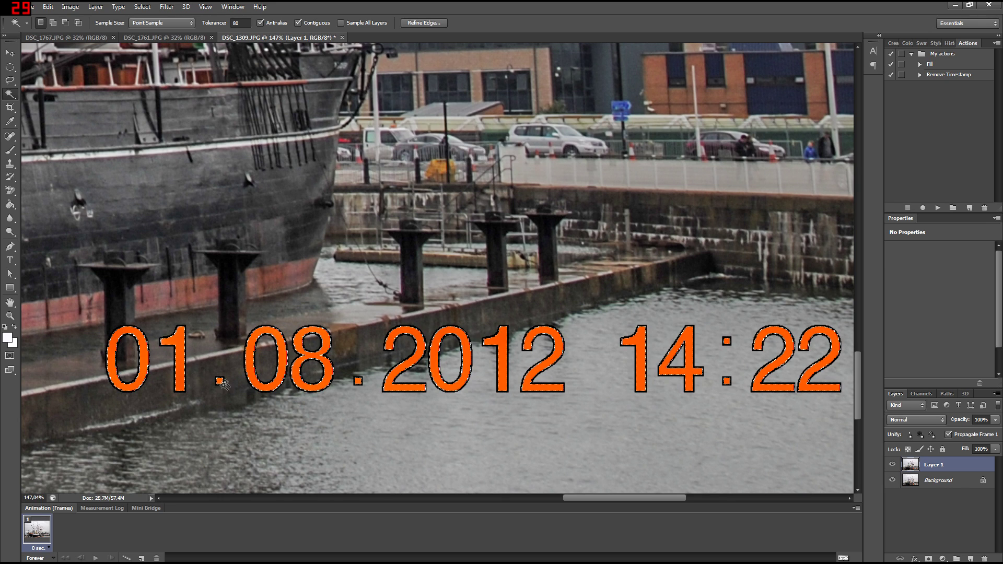
Step: Expand the timestamp selection by 3 pixels so it includes the black outlines
click(150, 8)
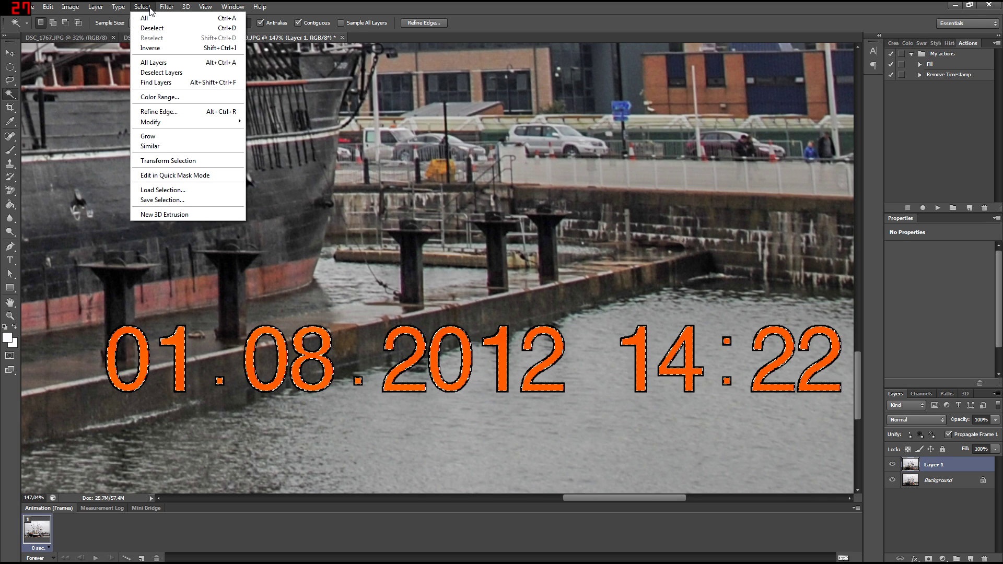
mouse_move(160, 125)
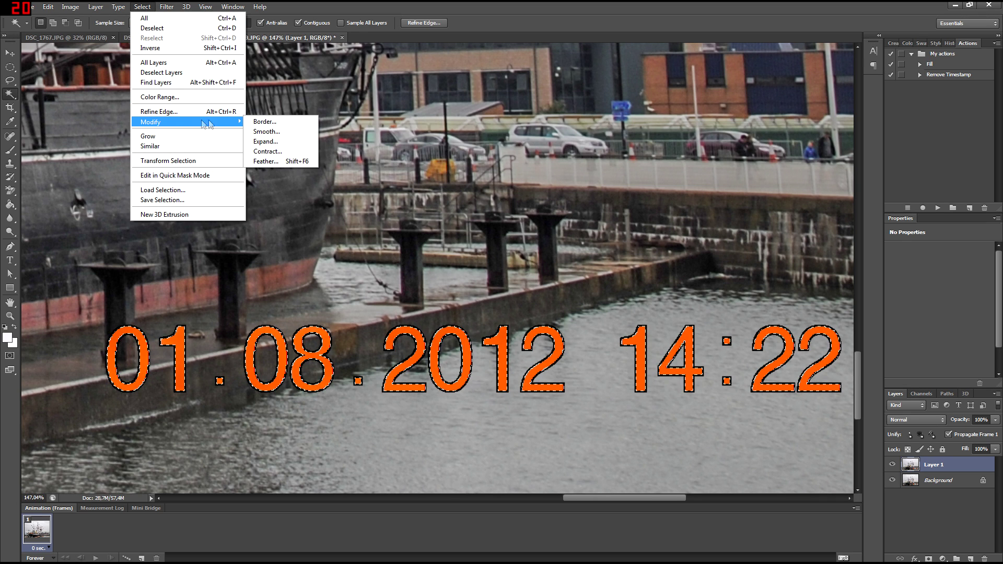
click(265, 141)
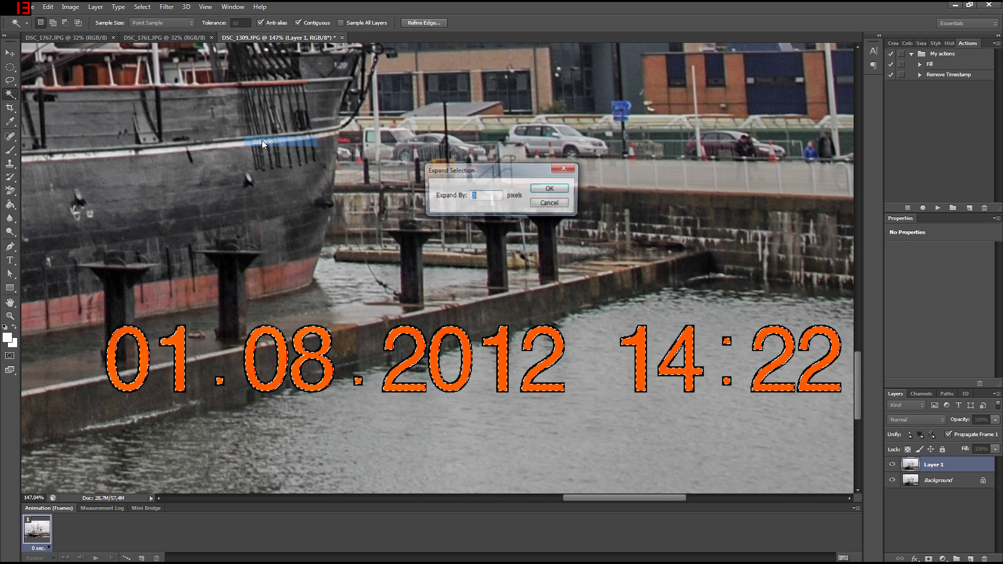
click(549, 193)
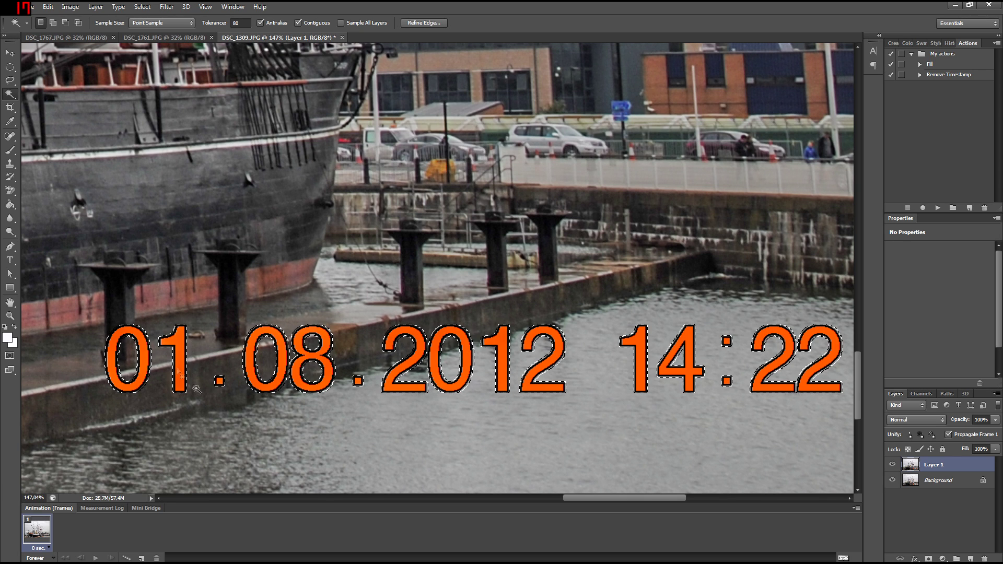
drag(637, 498, 641, 498)
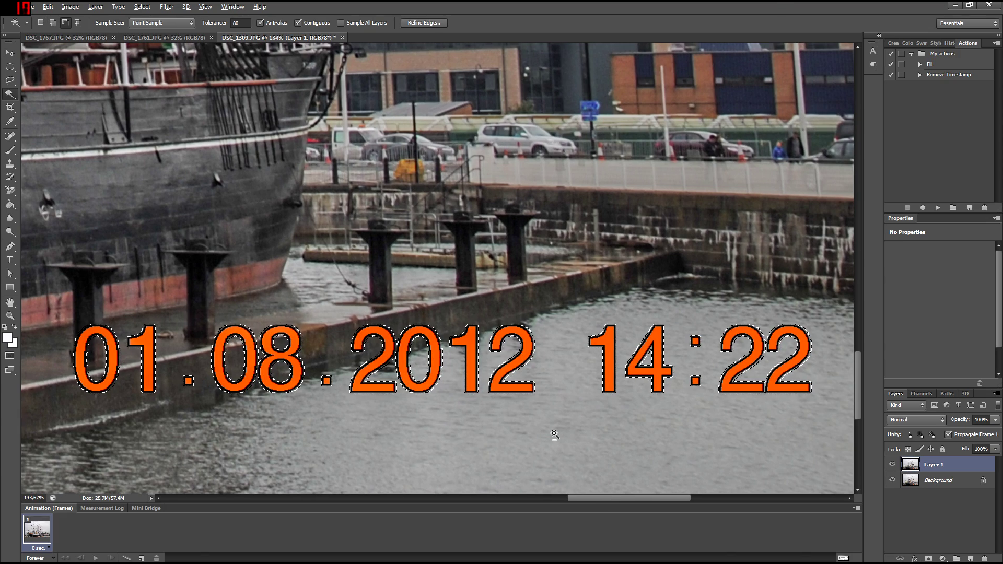
scroll(549, 438, down, 1)
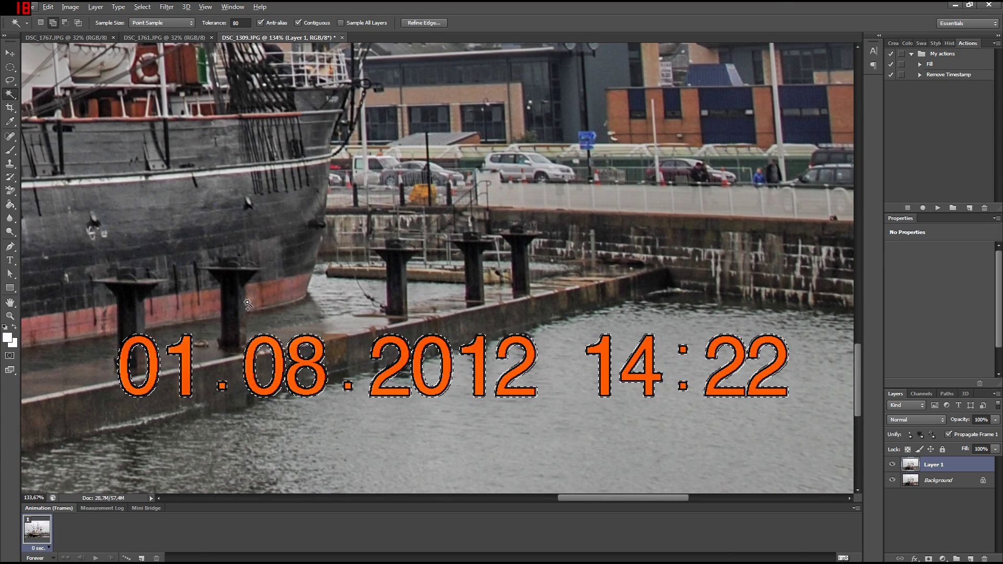
Step: Fill the expanded timestamp selection using Content-Aware in Normal mode at 100% opacity and deselect it
key(i)
key(shift+F5)
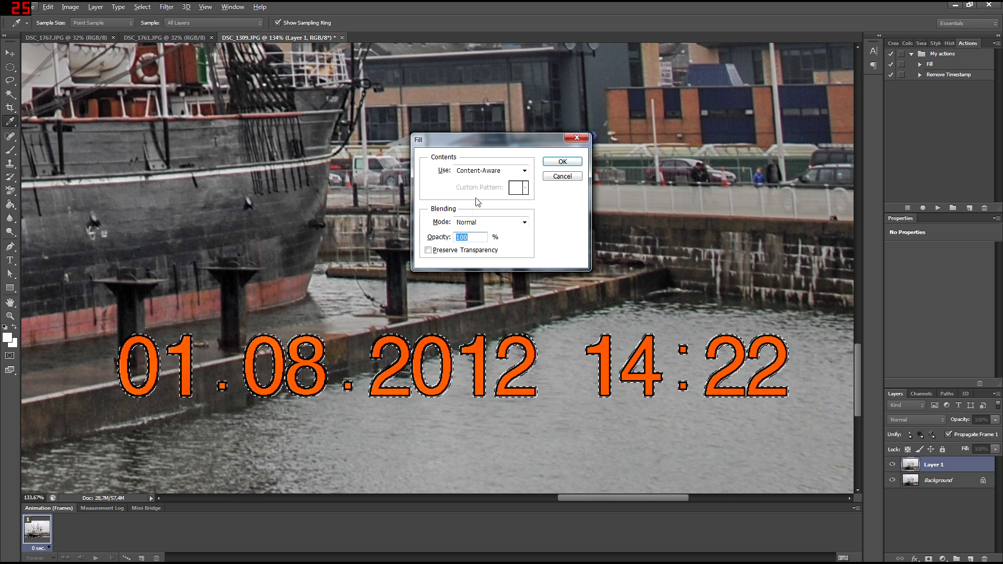
click(467, 173)
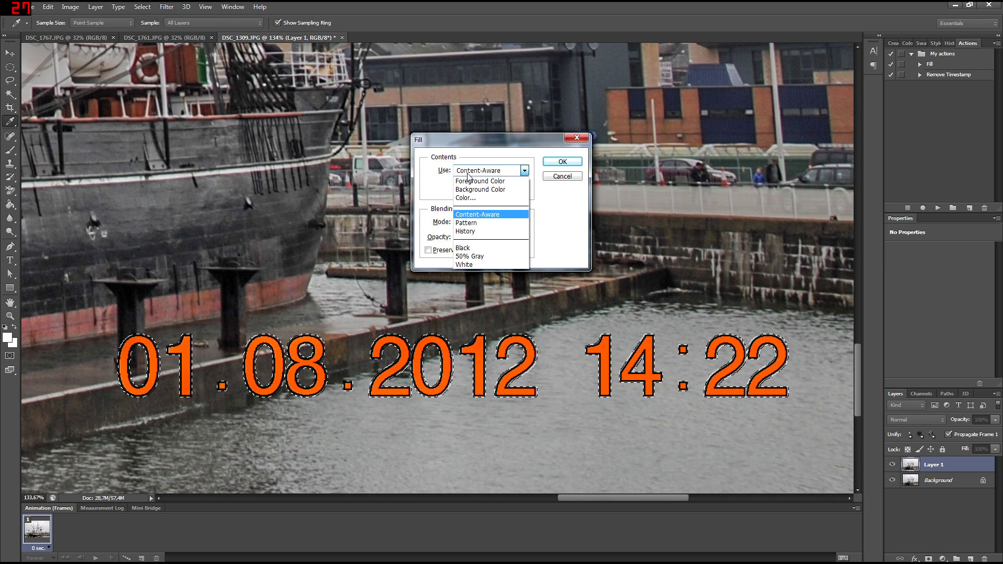
click(473, 215)
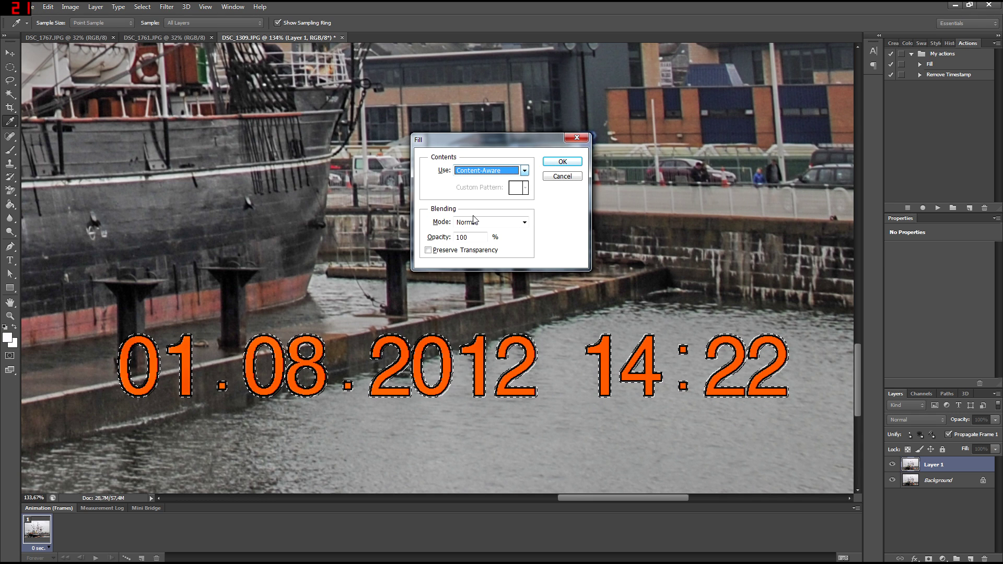
click(560, 163)
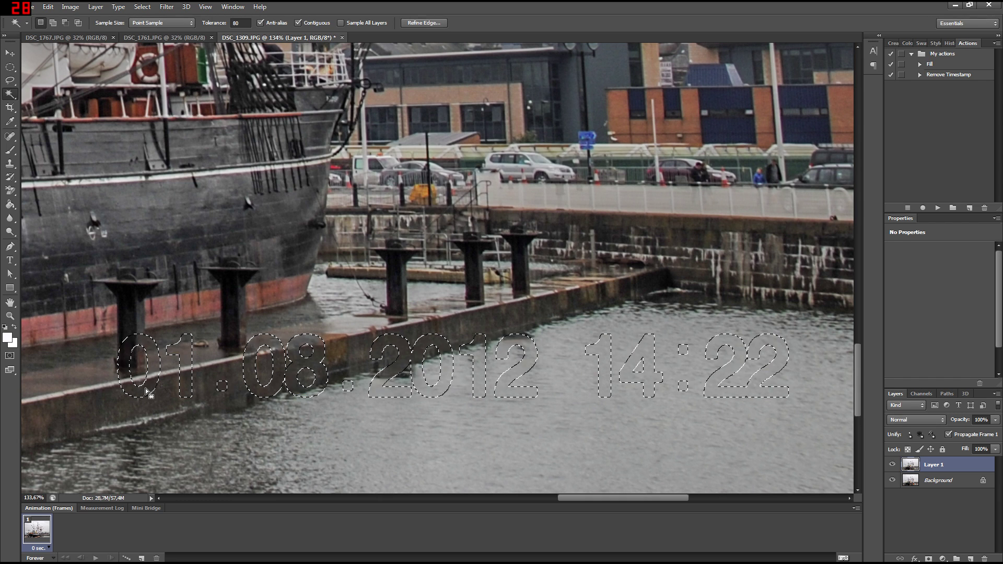
key(ctrl+d)
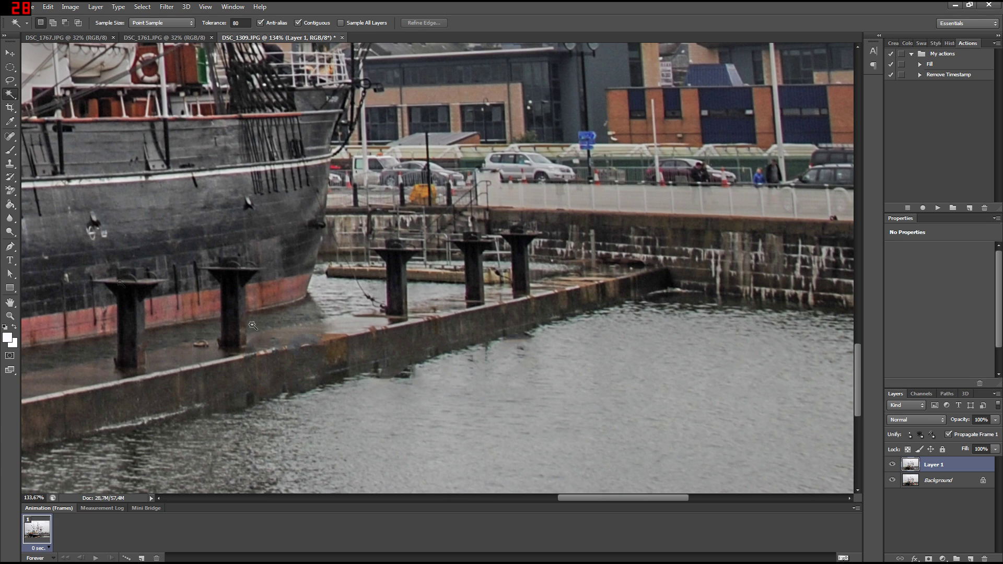
Step: Activate the Spot Healing Brush tool, and undo and redo the removal of the timestamp selection
click(12, 139)
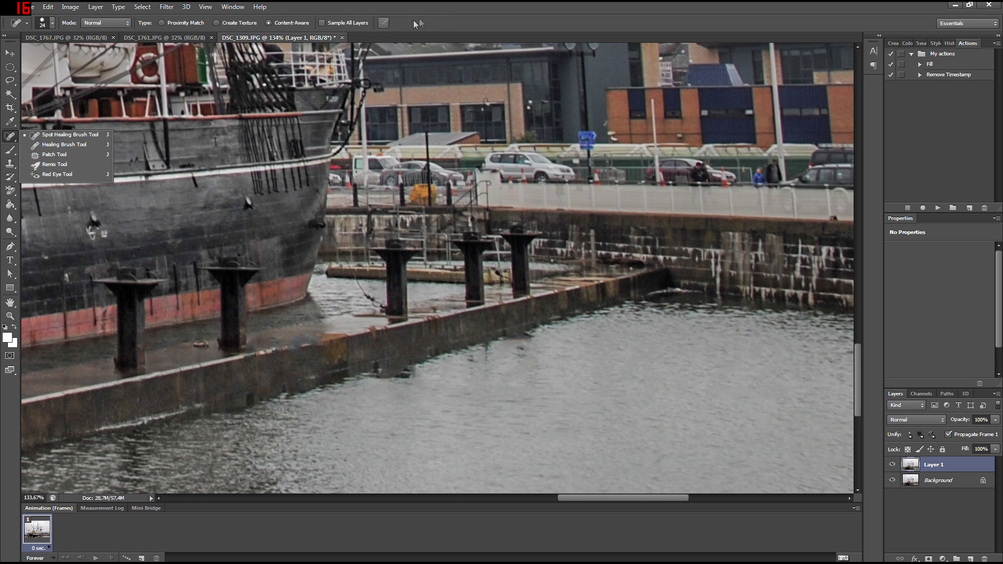
click(67, 135)
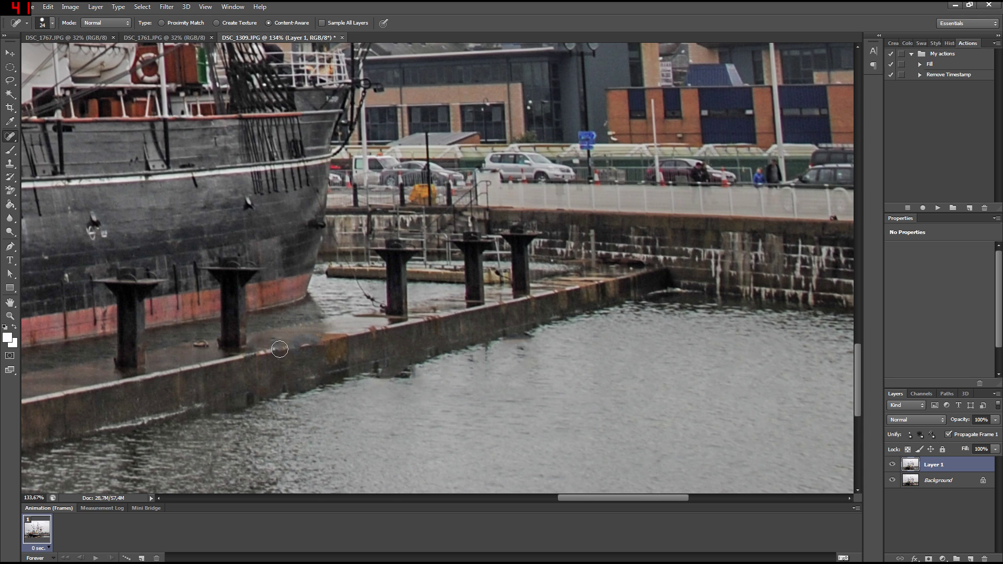
key(ctrl+alt+z)
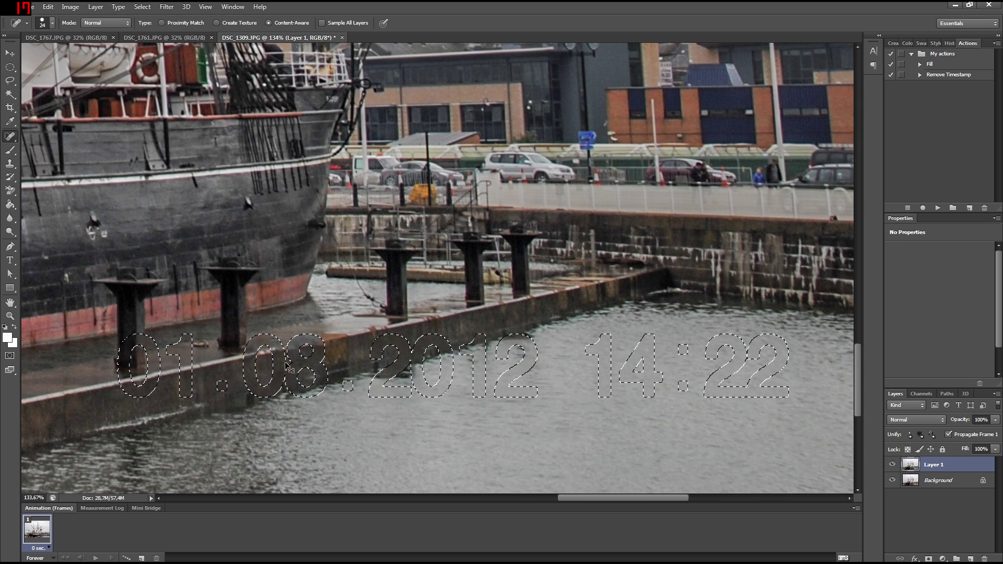
key(ctrl+alt+z)
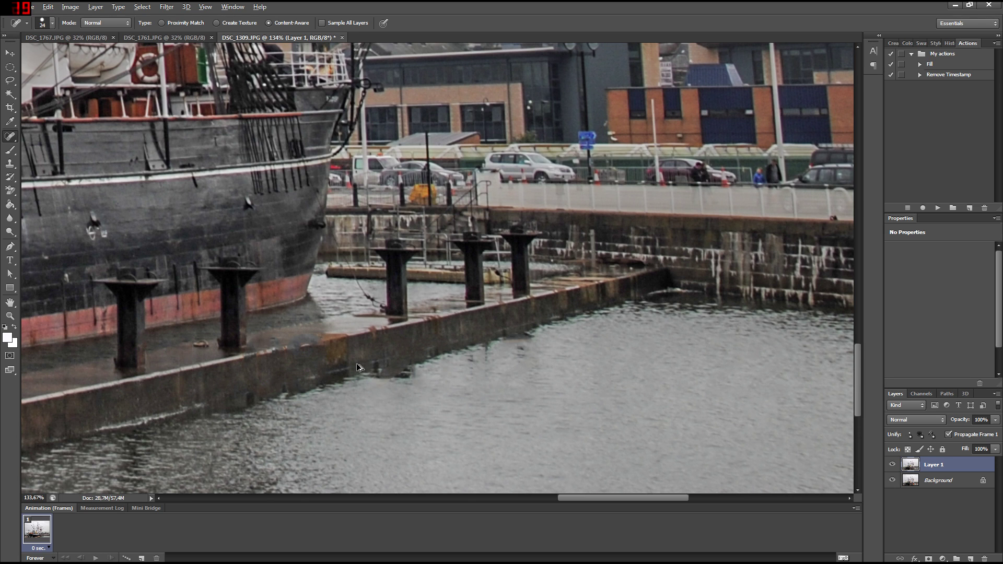
Step: Switch to the DSC_1761.JPG photo of the Old Bank Bar and activate the Magic Wand tool
click(168, 39)
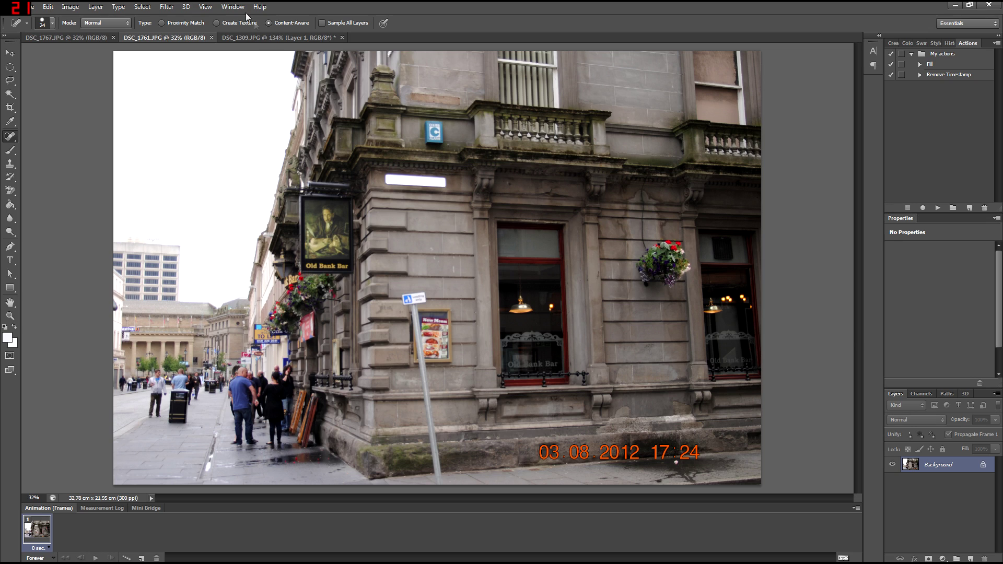
click(260, 42)
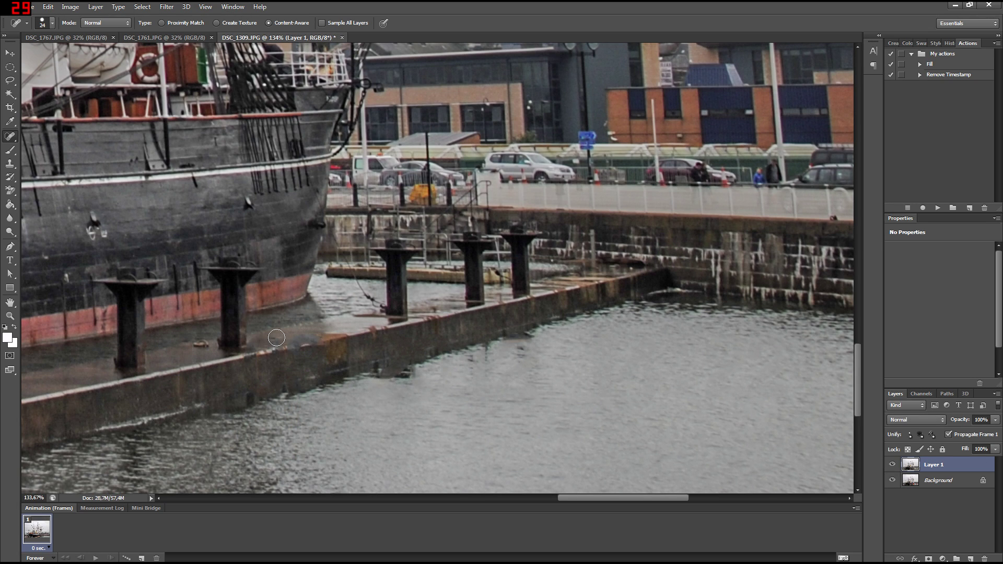
click(168, 38)
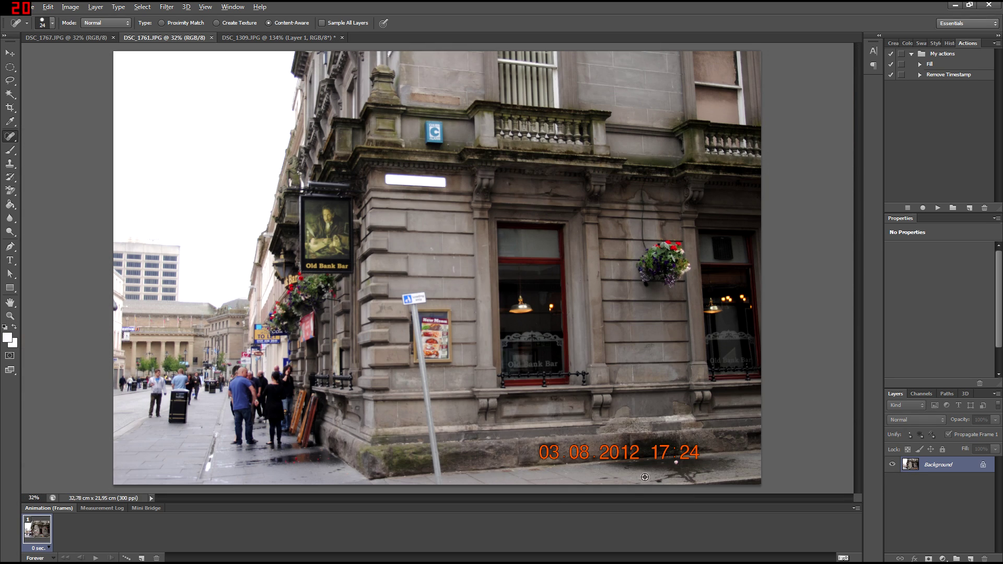
scroll(645, 477, up, 5)
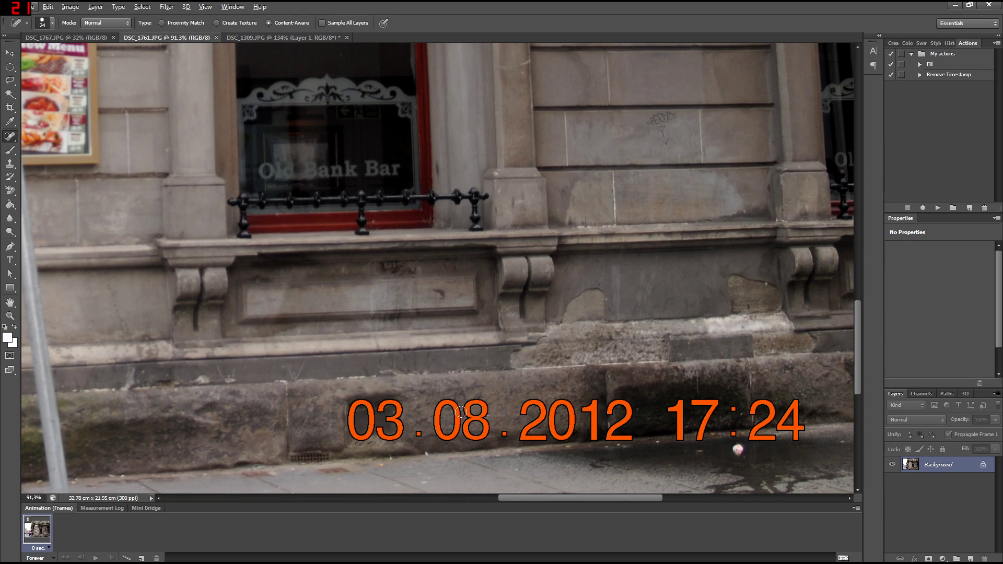
click(11, 96)
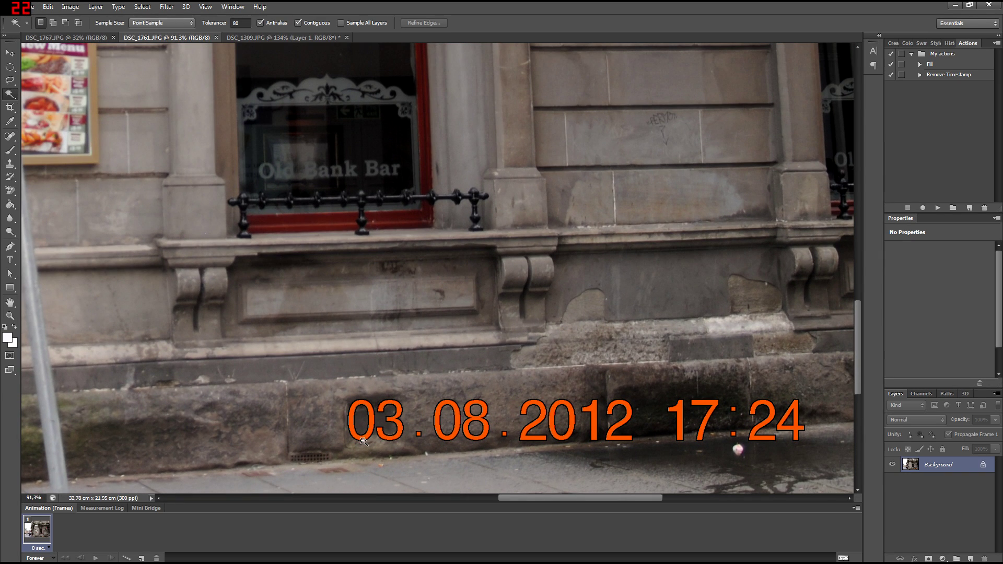
Step: Select the orange characters of the date 03.08.2012 with the Magic Wand, adding each one to the selection
scroll(286, 386, up, 2)
click(279, 387)
click(311, 376)
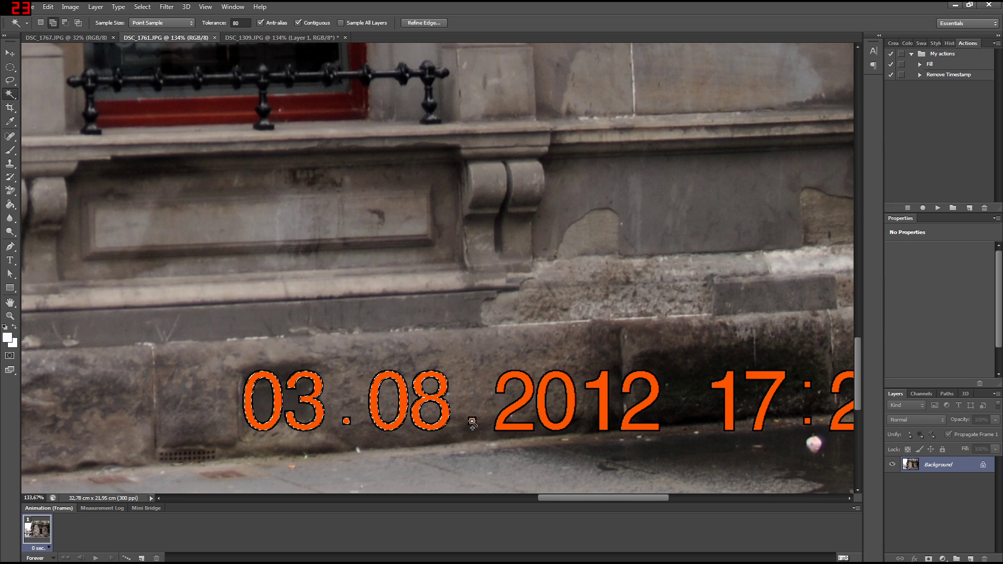
right_click(11, 97)
shift+click(548, 385)
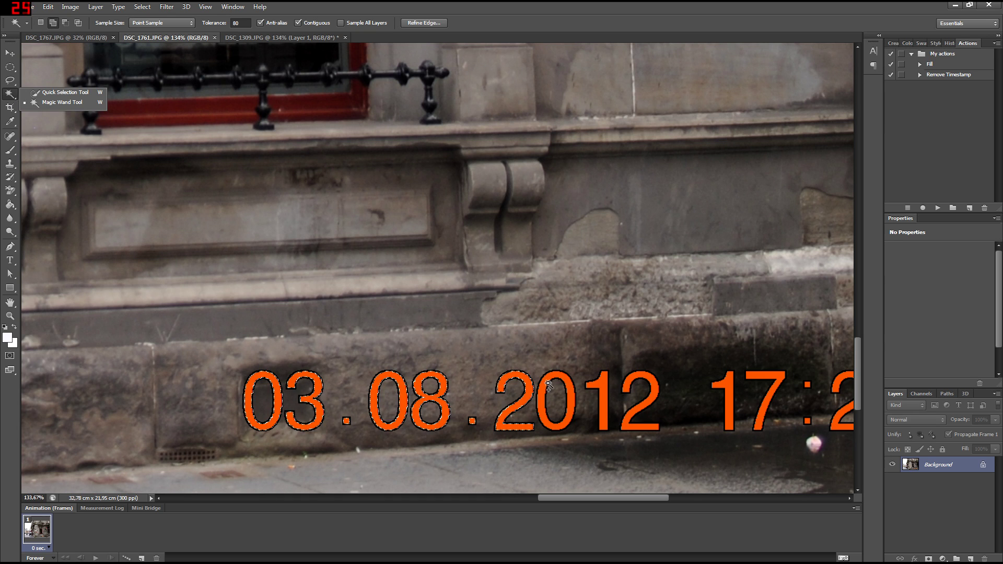
shift+click(550, 377)
shift+click(604, 388)
shift+click(640, 376)
Step: Add the orange characters of the time 17:24, including both colon dots, to the selection
drag(637, 498, 659, 501)
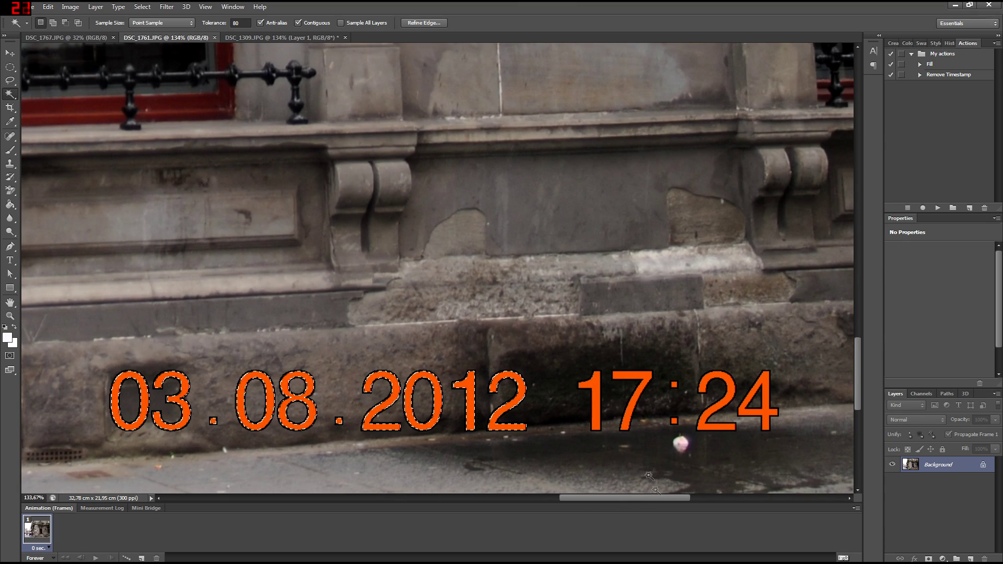
shift+click(597, 386)
shift+click(633, 376)
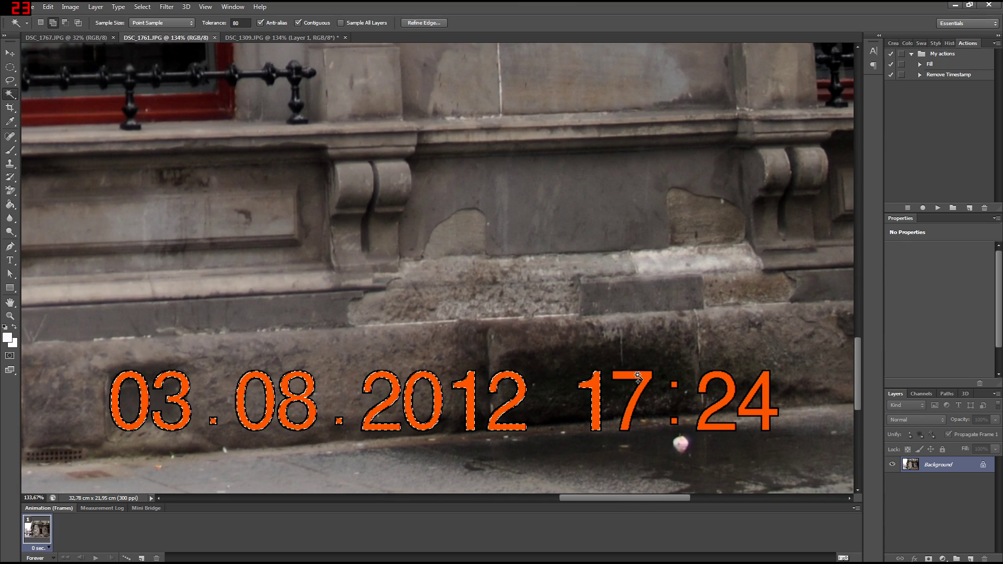
shift+click(673, 383)
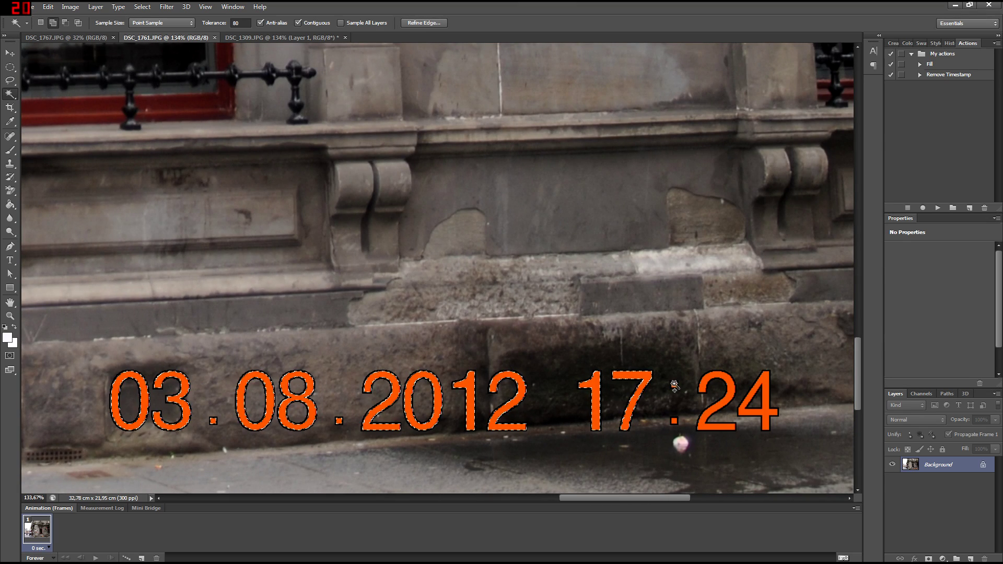
shift+click(674, 421)
shift+click(720, 380)
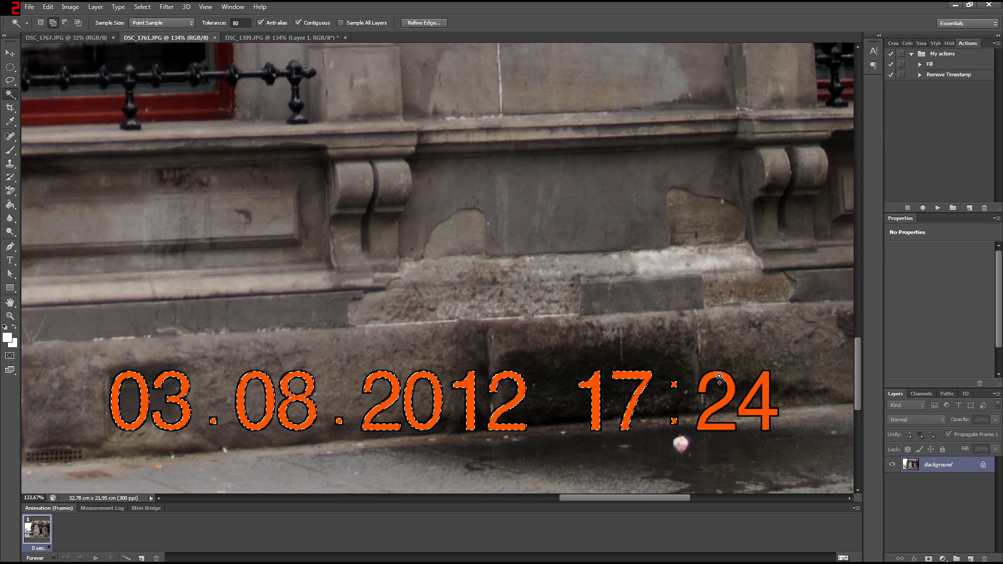
shift+click(750, 400)
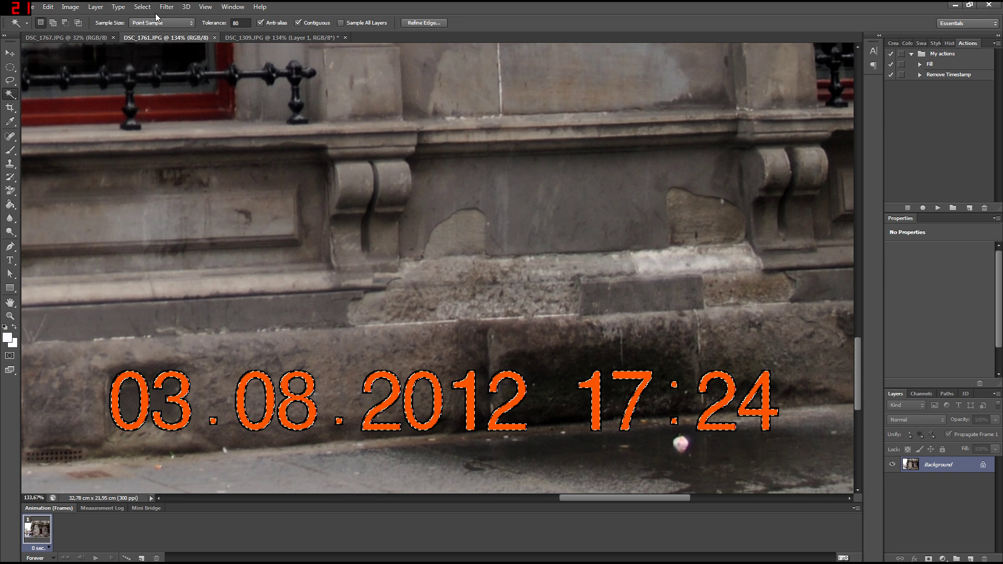
Step: Expand the selection of the date and time characters by 3 pixels
click(143, 7)
mouse_move(168, 123)
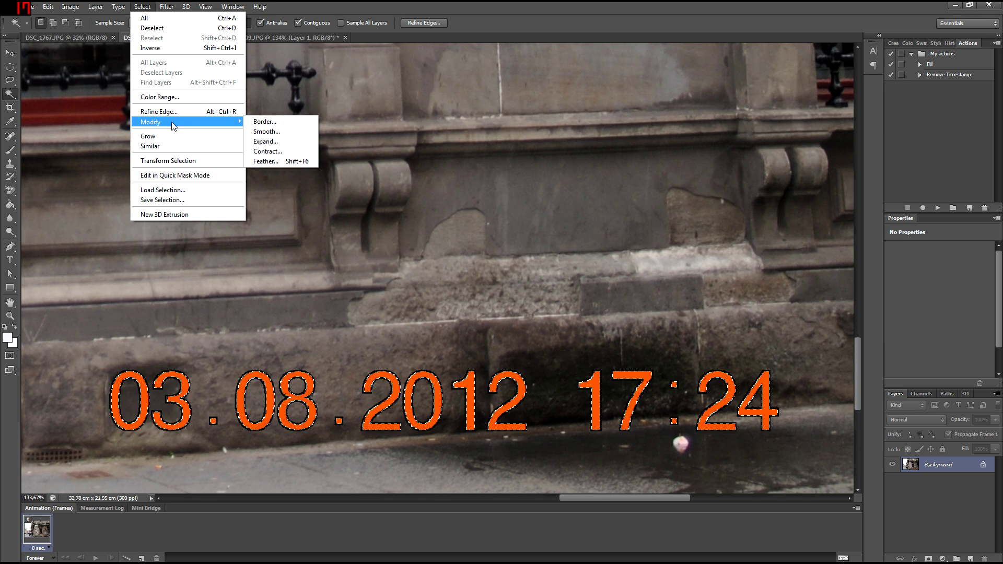
click(281, 142)
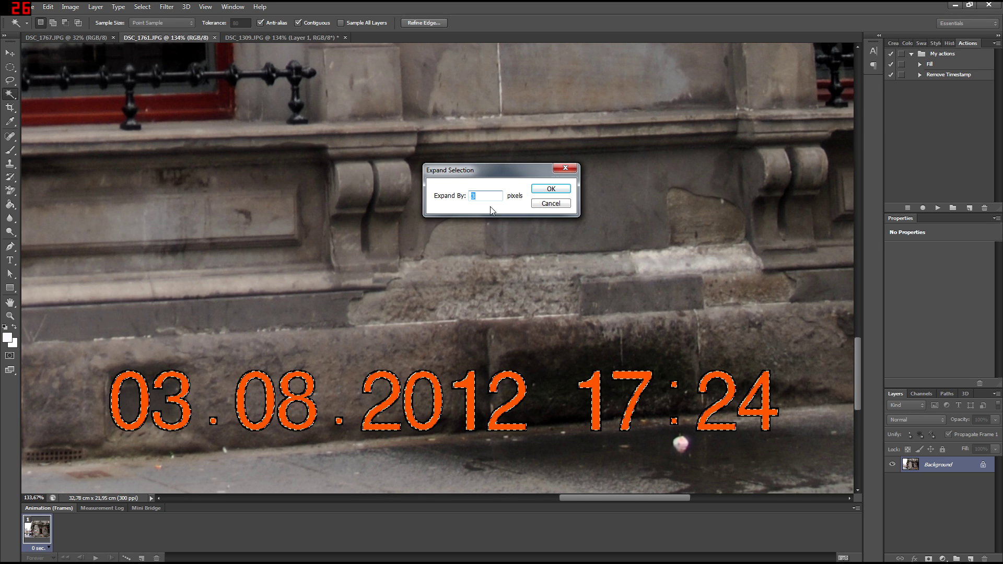
click(550, 188)
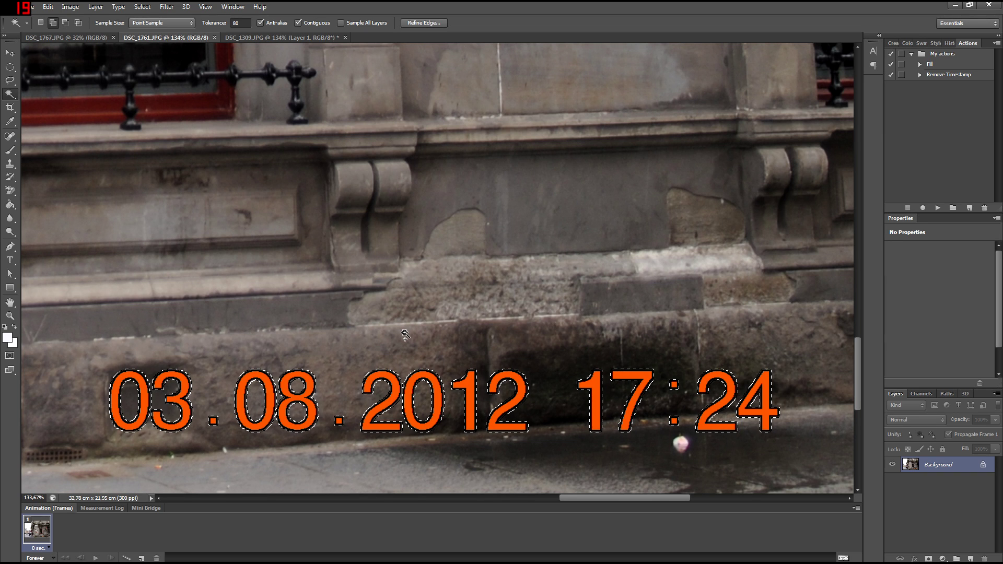
Step: Fill the selected stamp on the bar photo using Content-Aware at 100% opacity, deselect it and show the whole photo
key(shift+F5)
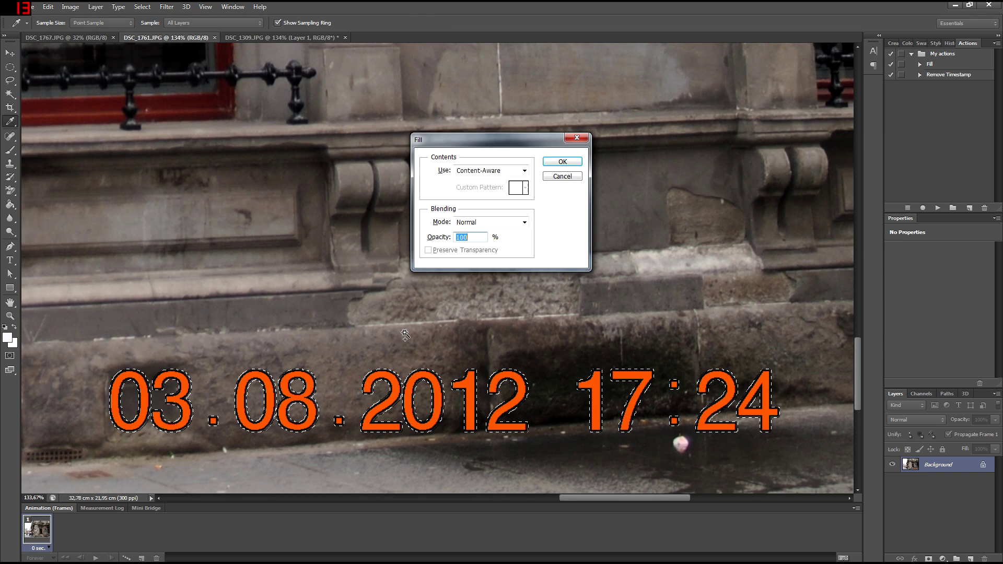
click(560, 162)
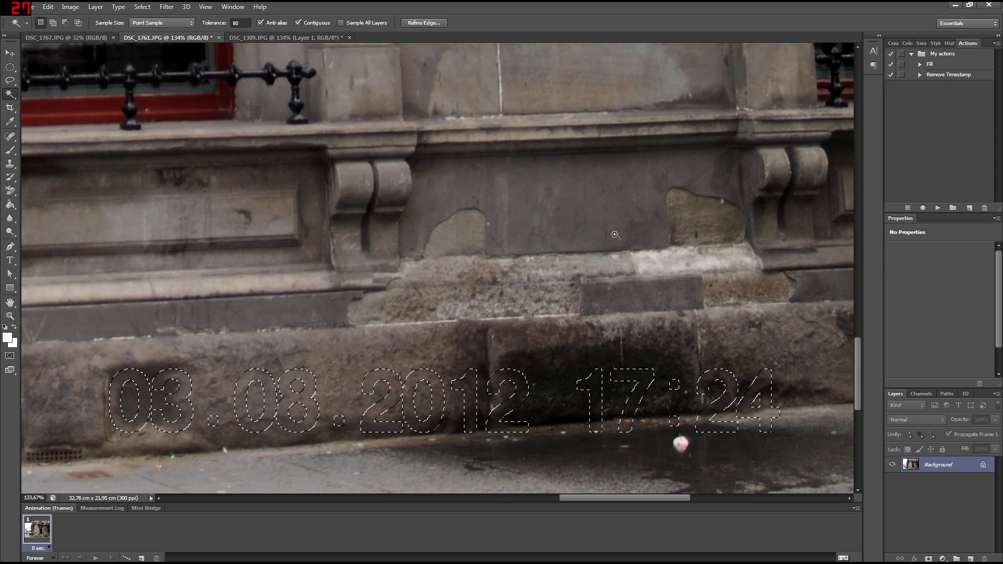
alt+scroll(618, 362, down, 5)
alt+scroll(618, 362, down, 7)
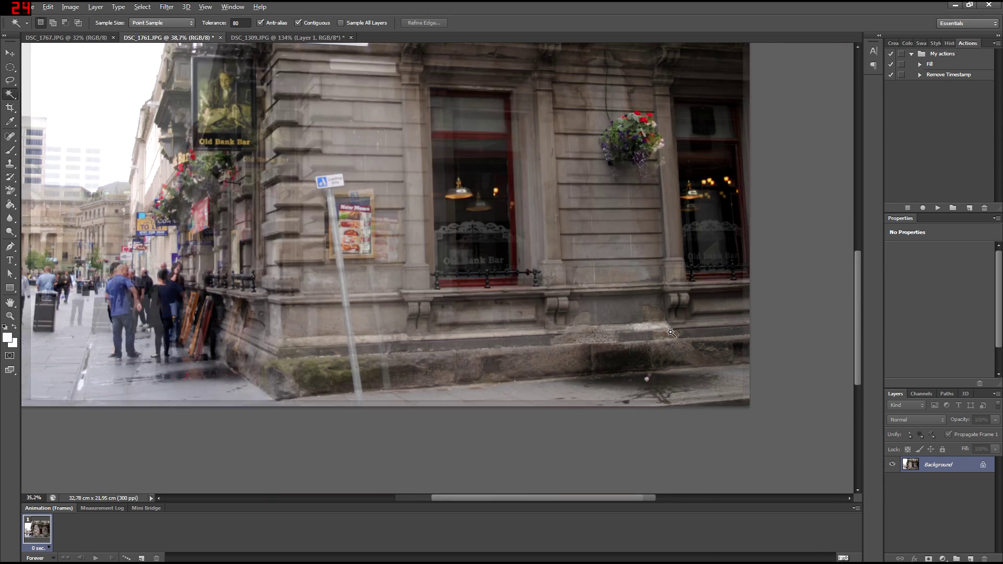
key(ctrl+z)
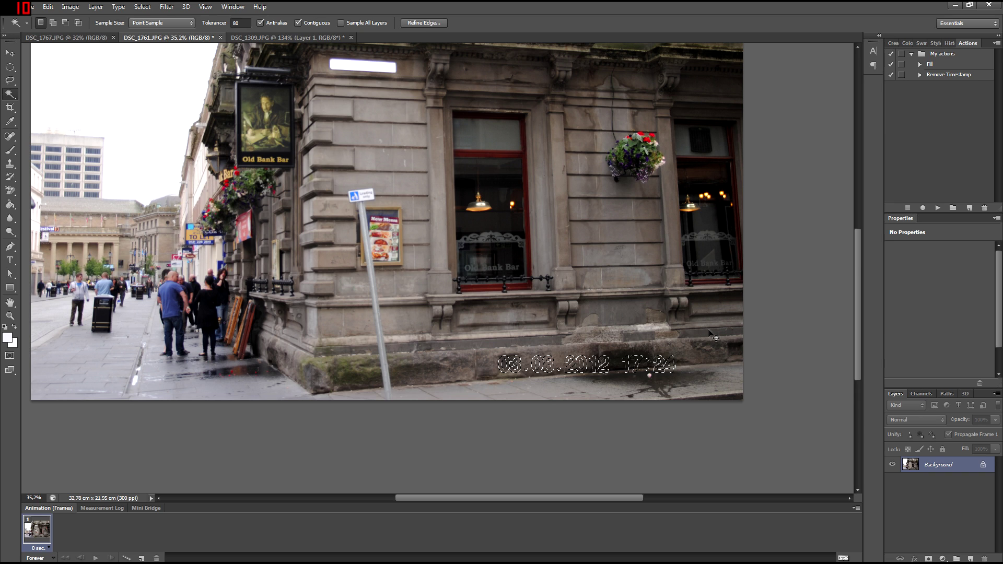
key(ctrl+z)
key(ctrl+0)
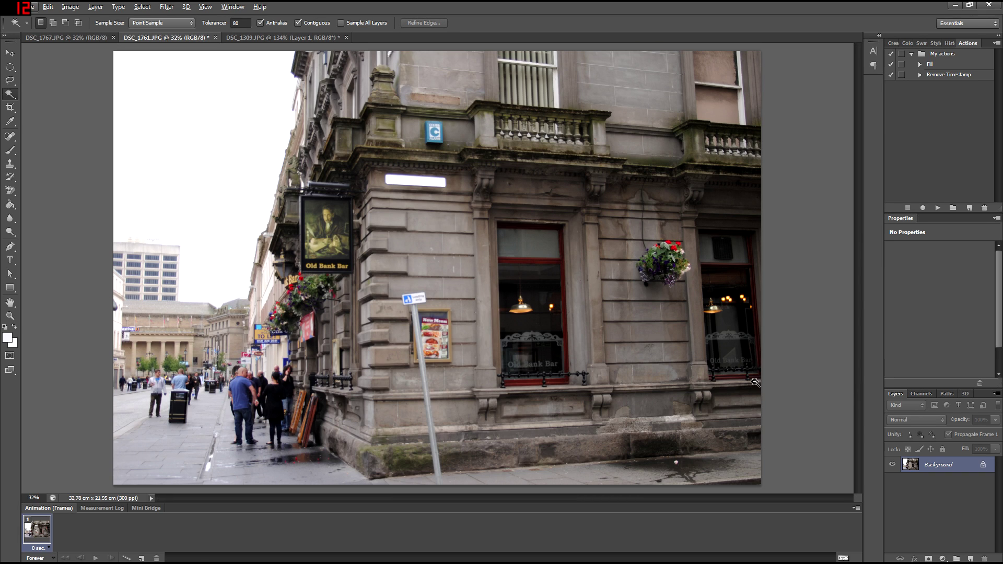
Step: Switch to the DSC_1767.JPG statue photo and duplicate its Background layer
click(61, 38)
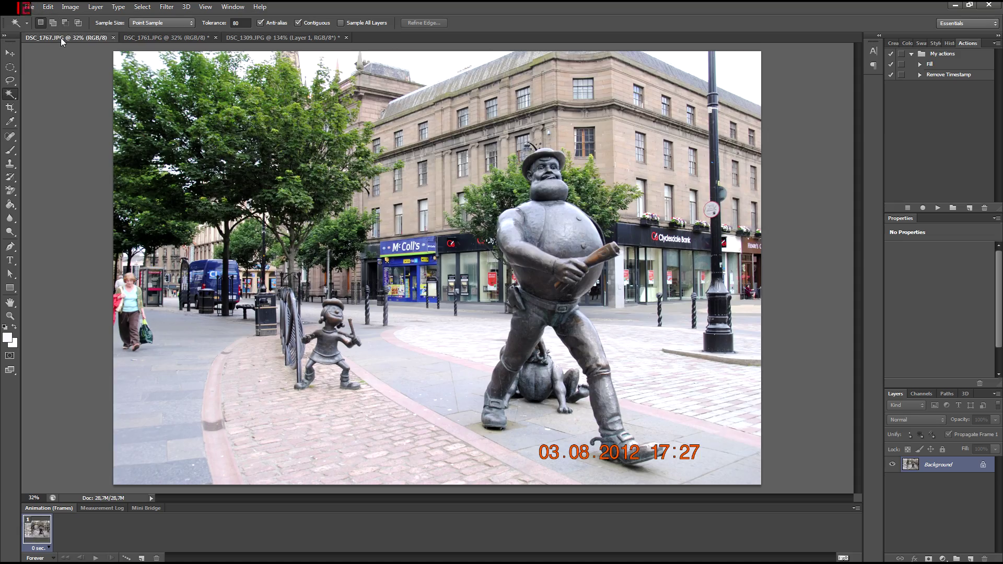
scroll(702, 470, up, 2)
scroll(702, 470, up, 2)
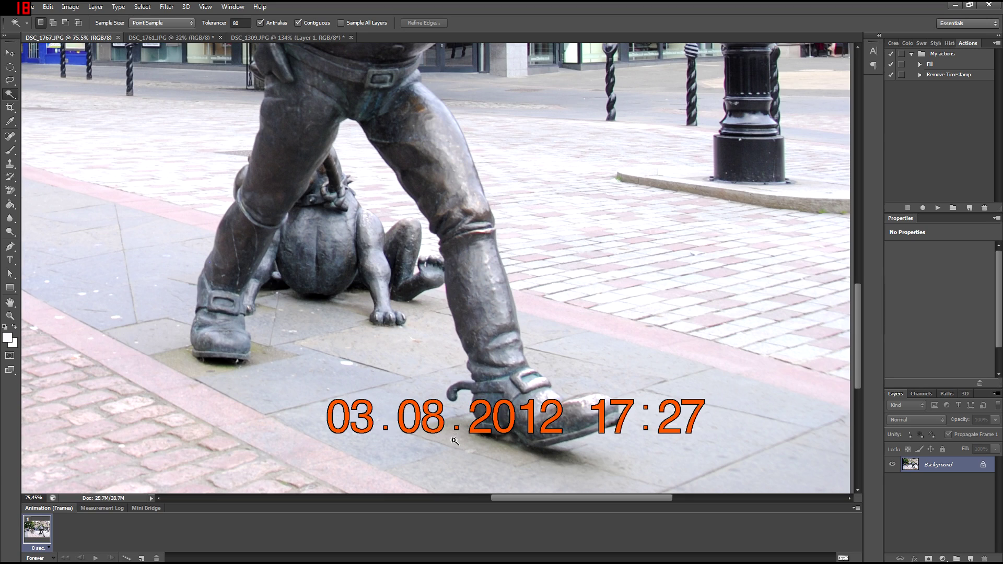
key(ctrl+j)
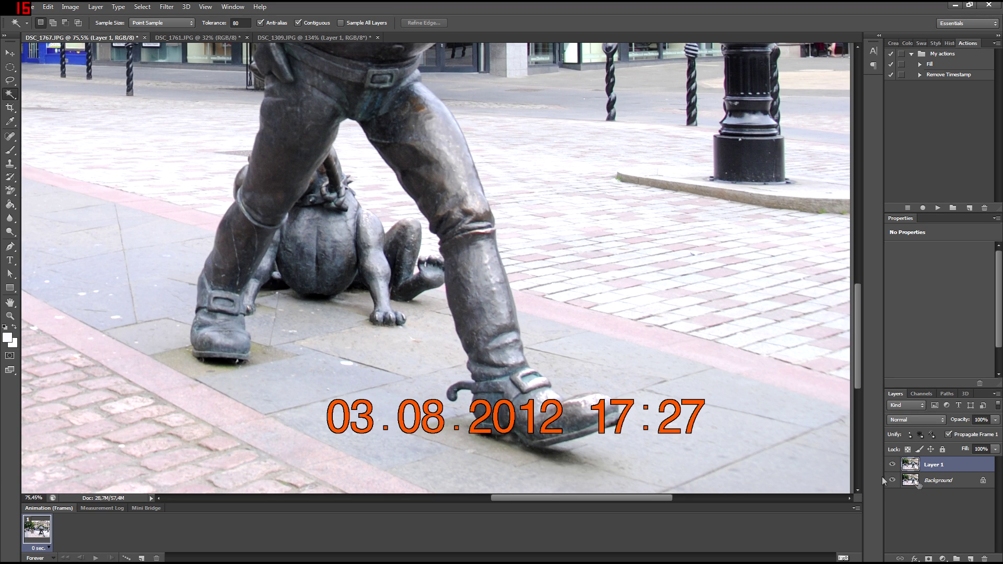
scroll(497, 407, up, 2)
scroll(628, 498, right, 1)
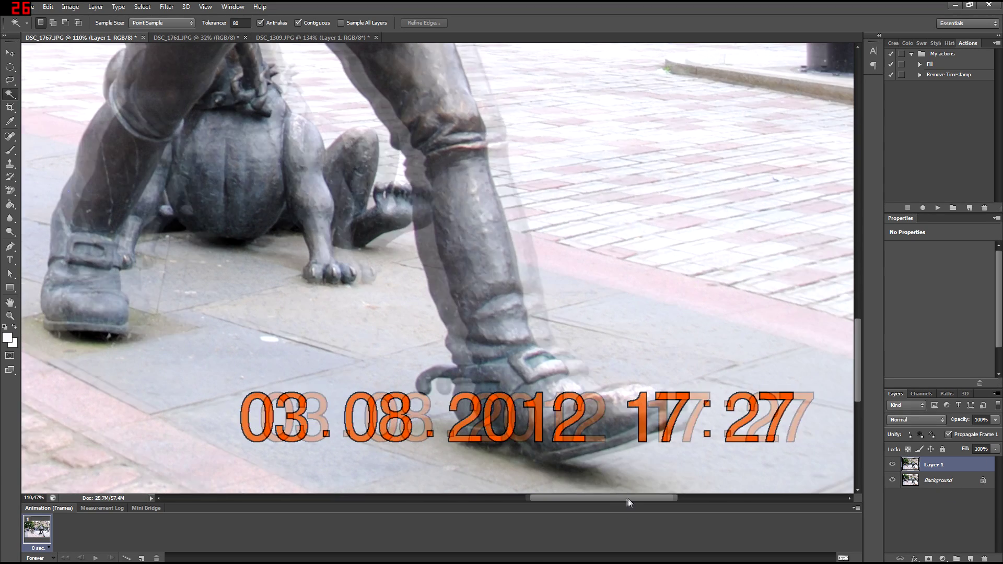
scroll(465, 299, down, 2)
scroll(465, 299, down, 2)
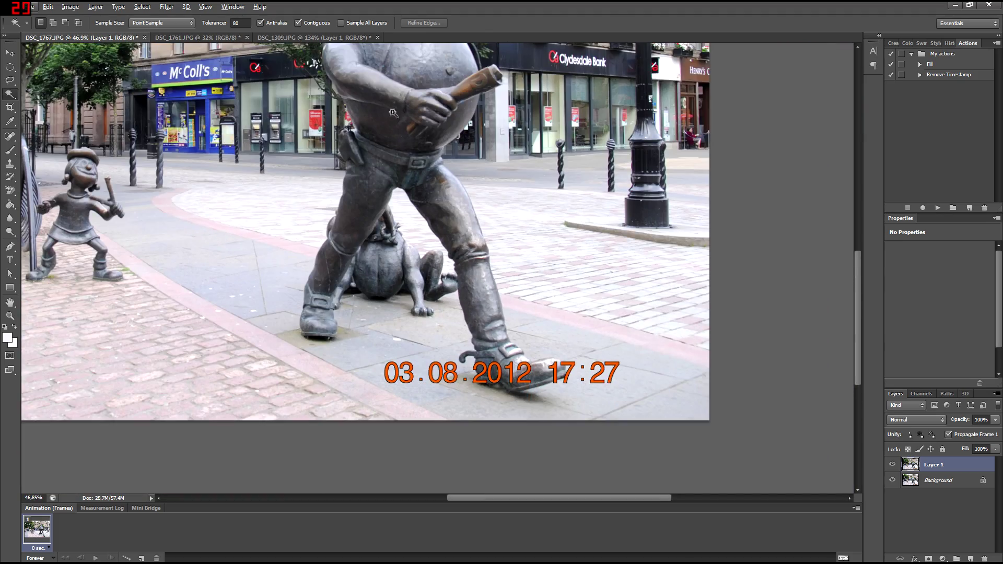
scroll(419, 165, up, 3)
scroll(418, 166, down, 3)
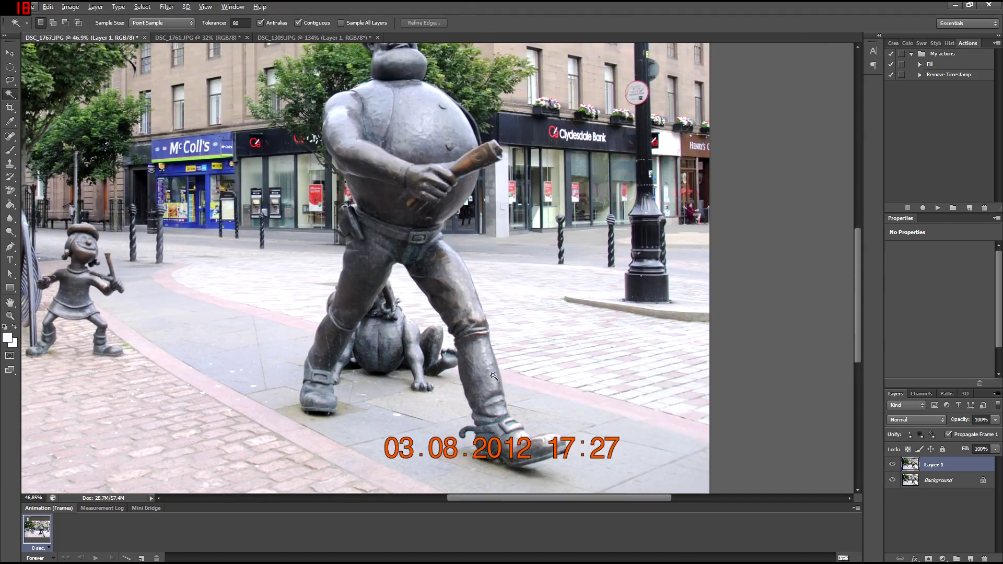
Step: Select the orange characters of the date 03.08.2012 on the statue photo's duplicate layer, including both dots
scroll(259, 348, up, 3)
scroll(258, 349, up, 3)
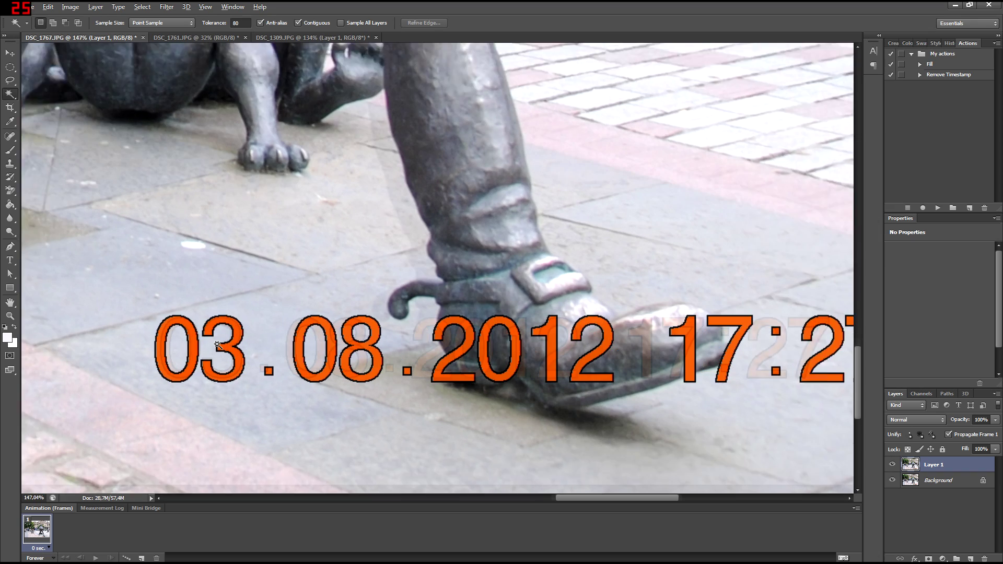
click(172, 319)
click(222, 320)
click(328, 316)
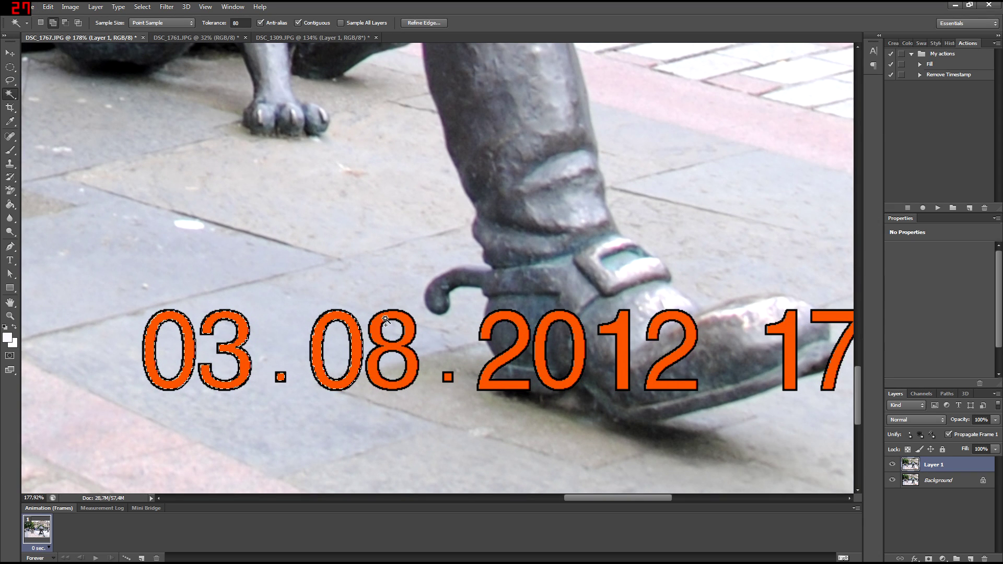
click(390, 316)
click(503, 317)
click(559, 316)
click(622, 325)
click(664, 328)
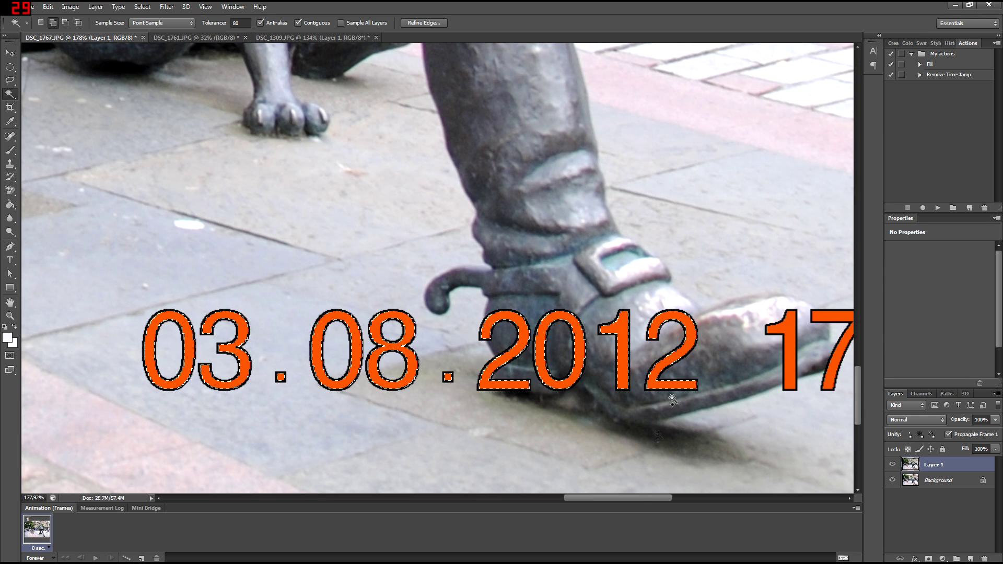
Step: Add the orange characters of the time 17:27, including both colon dots, to the selection
drag(641, 497, 668, 497)
click(588, 330)
click(635, 321)
click(689, 328)
click(689, 375)
click(734, 334)
click(786, 318)
scroll(595, 394, down, 4)
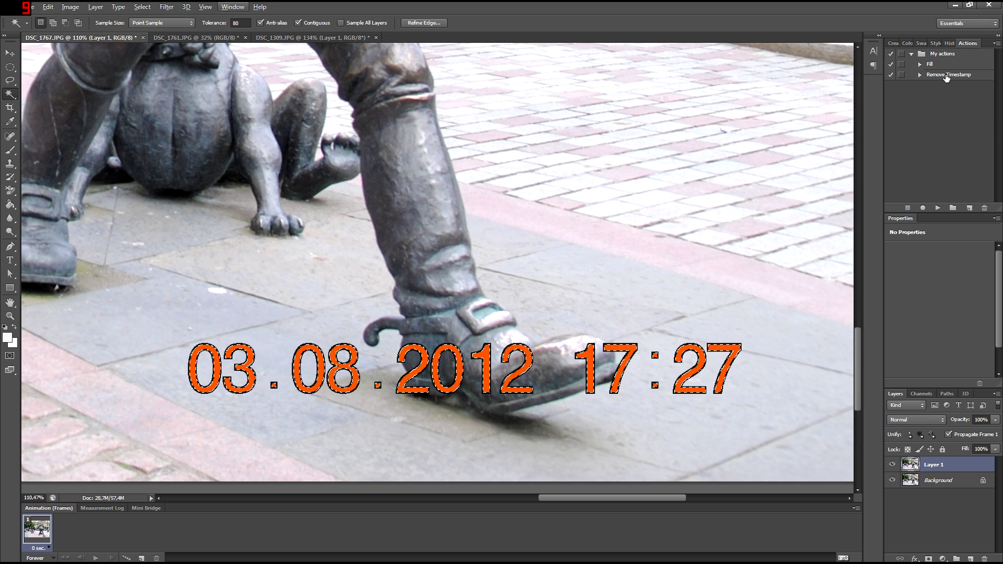
Step: Expand the selection of the statue photo's date and time characters, and fill it using Content-Aware
click(959, 76)
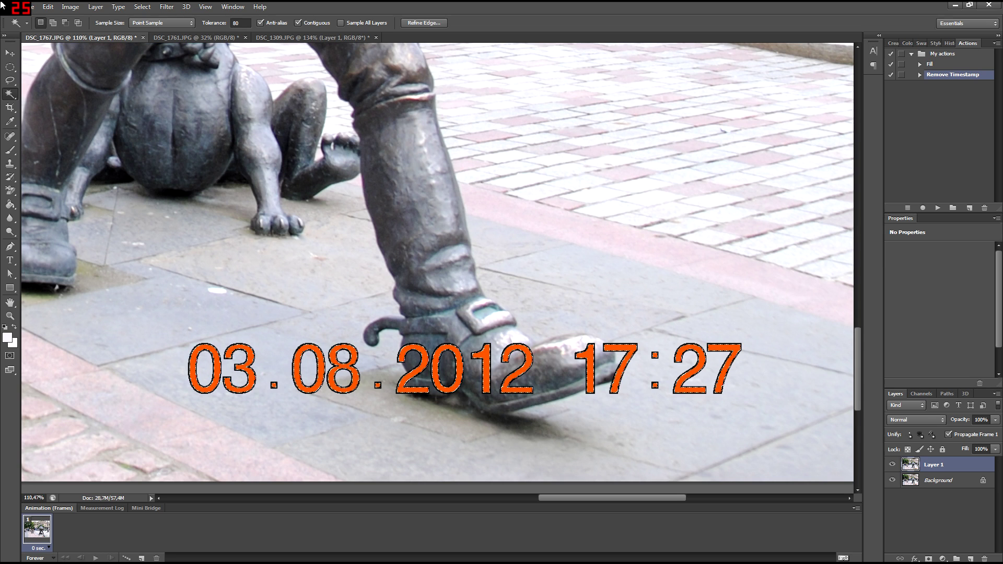
click(139, 7)
mouse_move(193, 121)
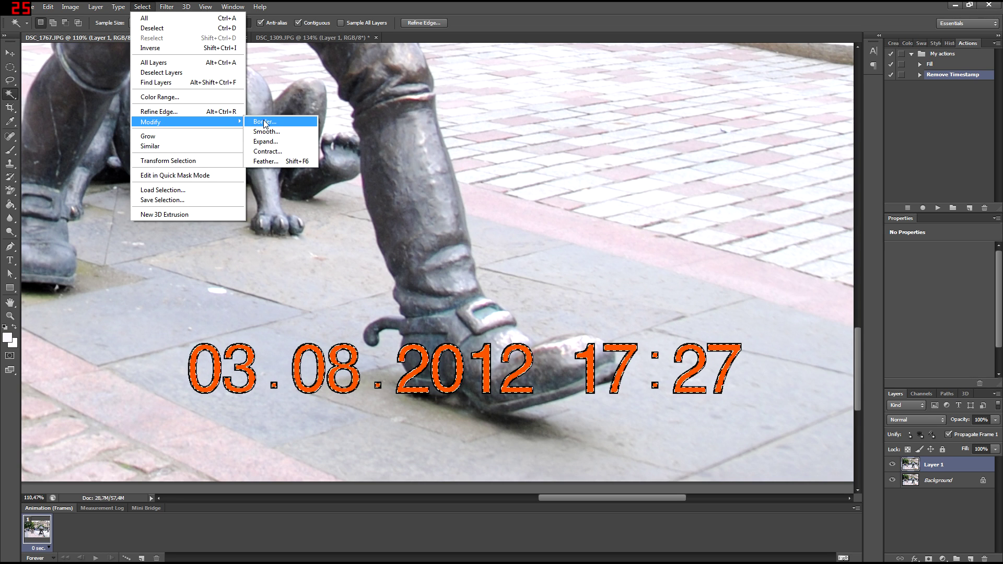
click(265, 143)
click(552, 189)
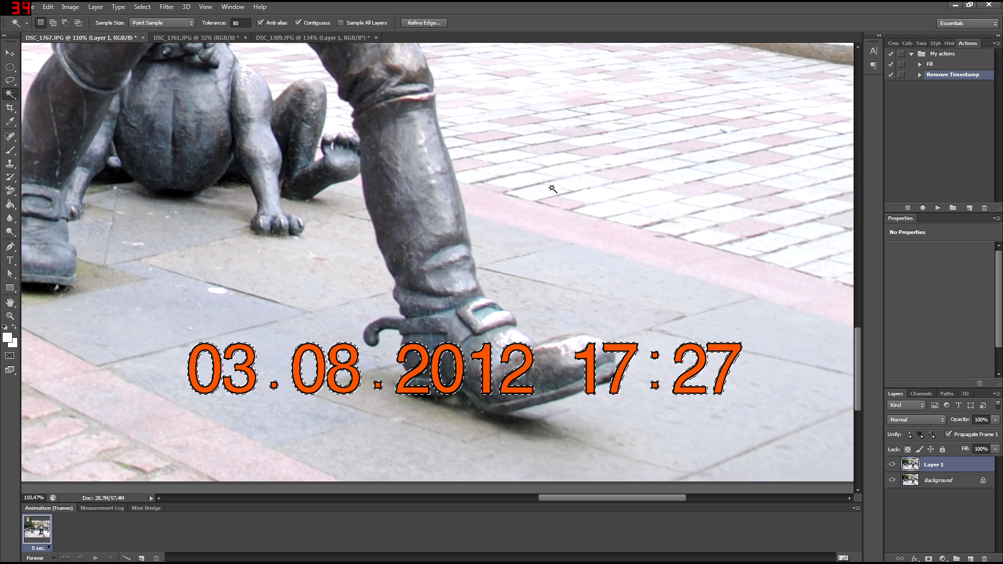
key(shift+F5)
click(566, 162)
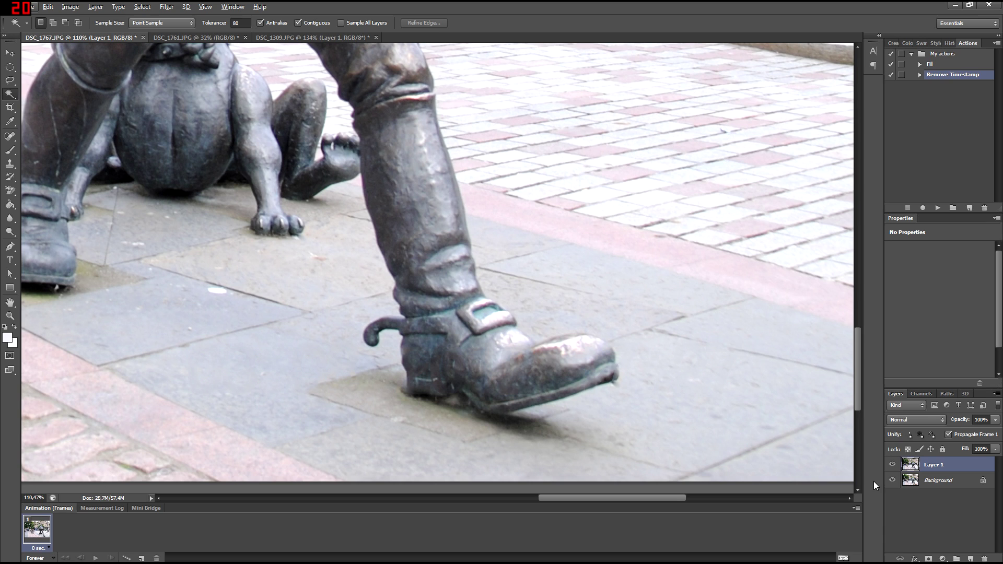
Step: Toggle Layer 1's visibility to compare the fill with the original stamp, up close and across the whole photo, leaving the layer hidden
click(896, 464)
click(896, 464)
click(896, 467)
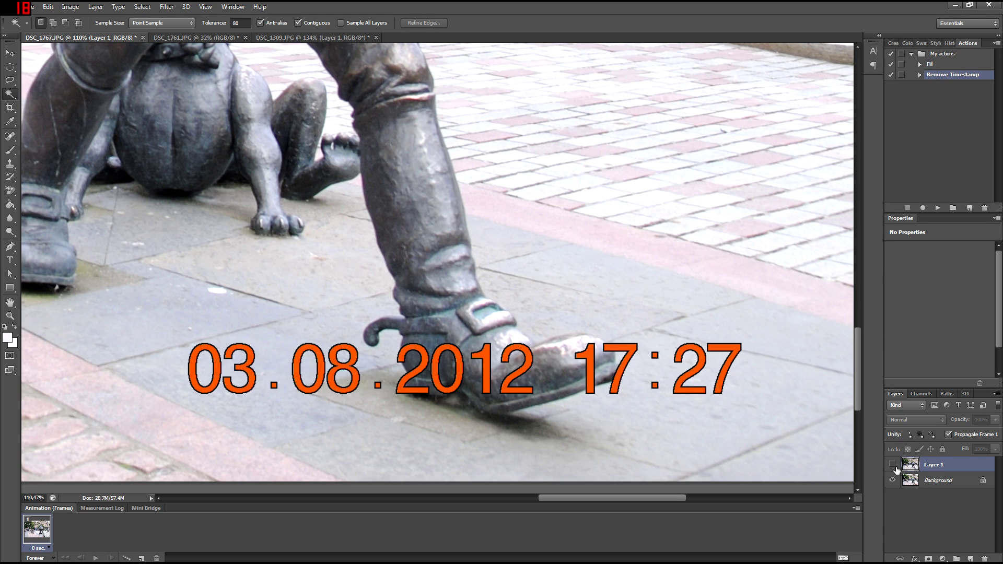
scroll(780, 407, down, 4)
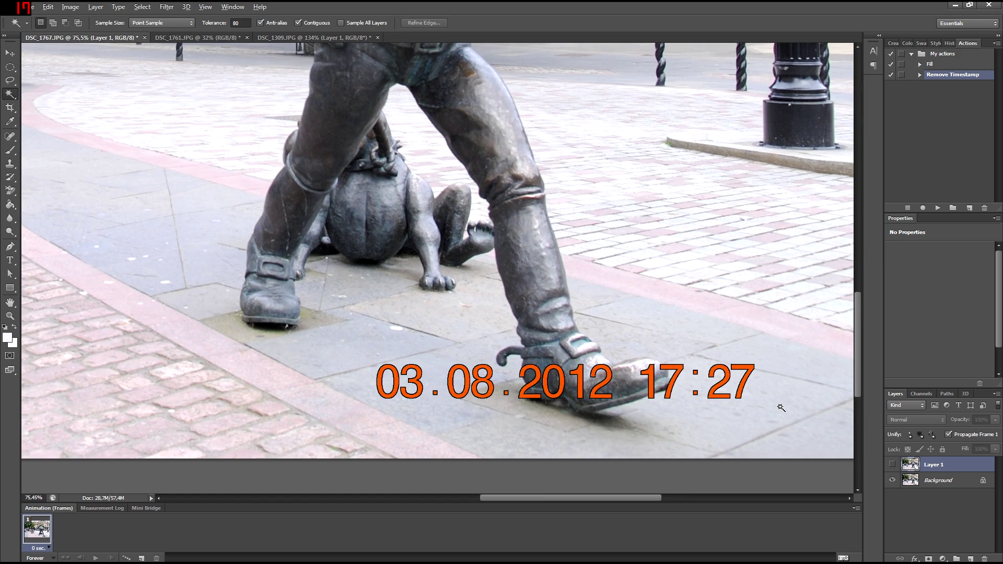
click(892, 464)
scroll(717, 388, down, 3)
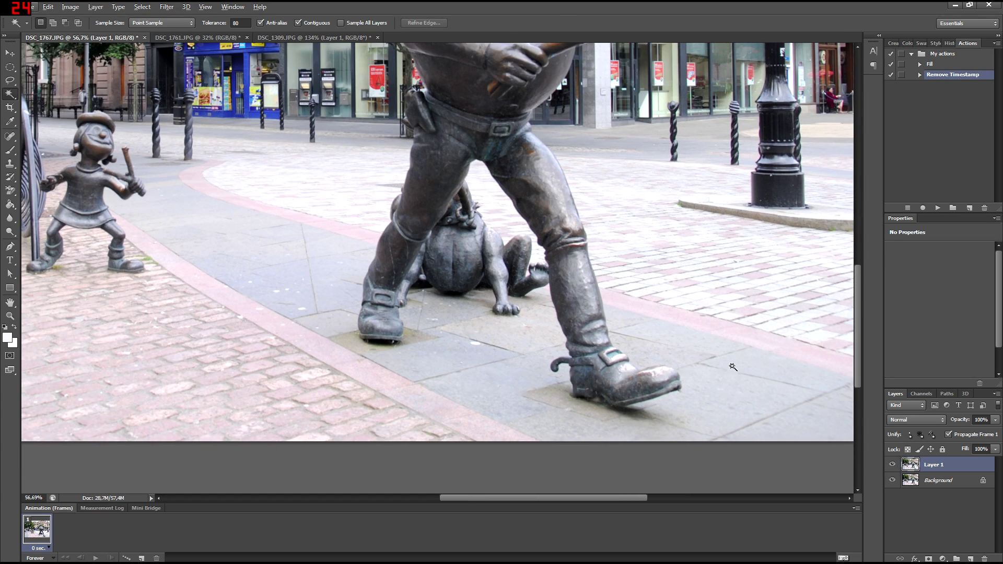
scroll(733, 370, down, 2)
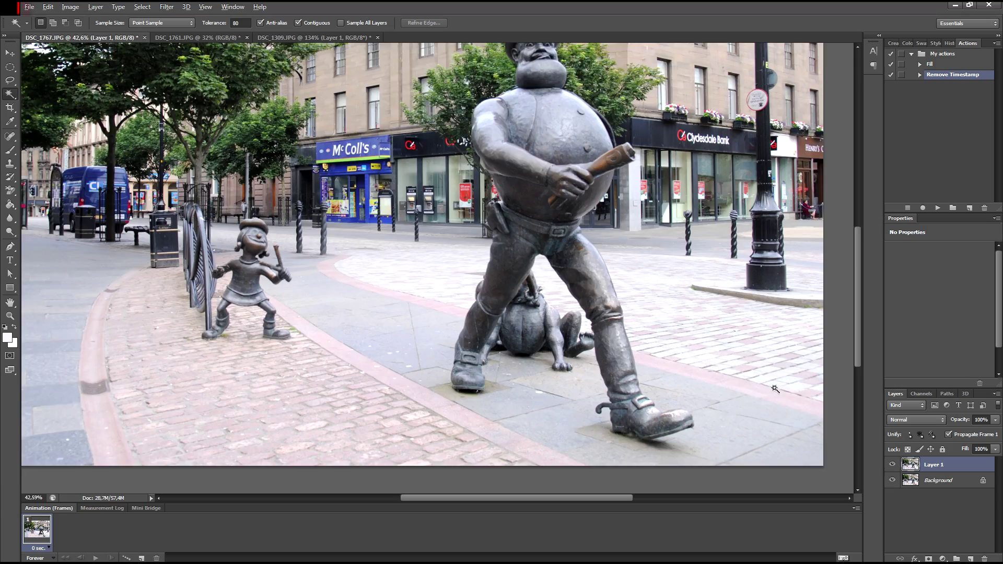
scroll(774, 387, up, 6)
scroll(674, 422, down, 1)
scroll(601, 374, down, 6)
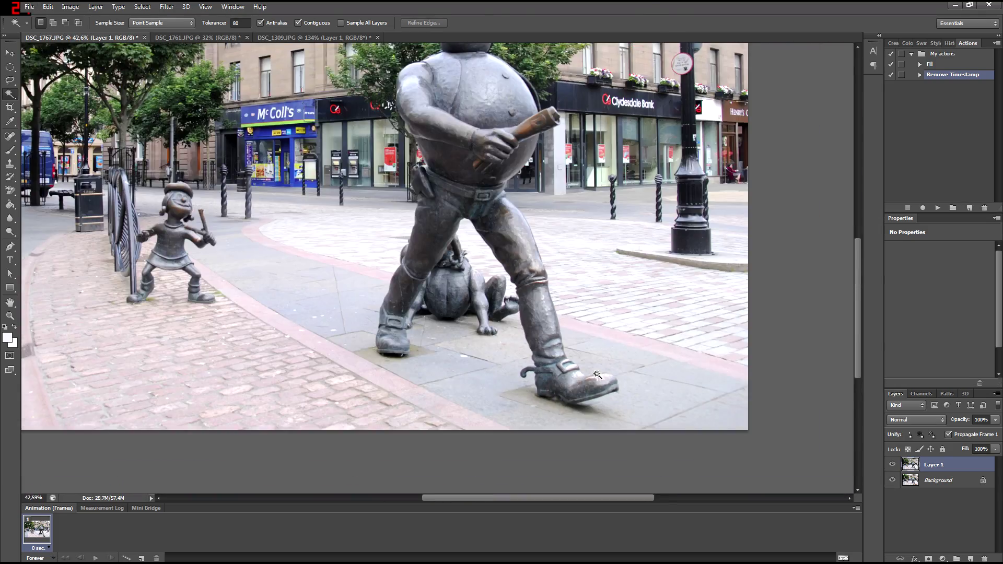
scroll(582, 355, down, 1)
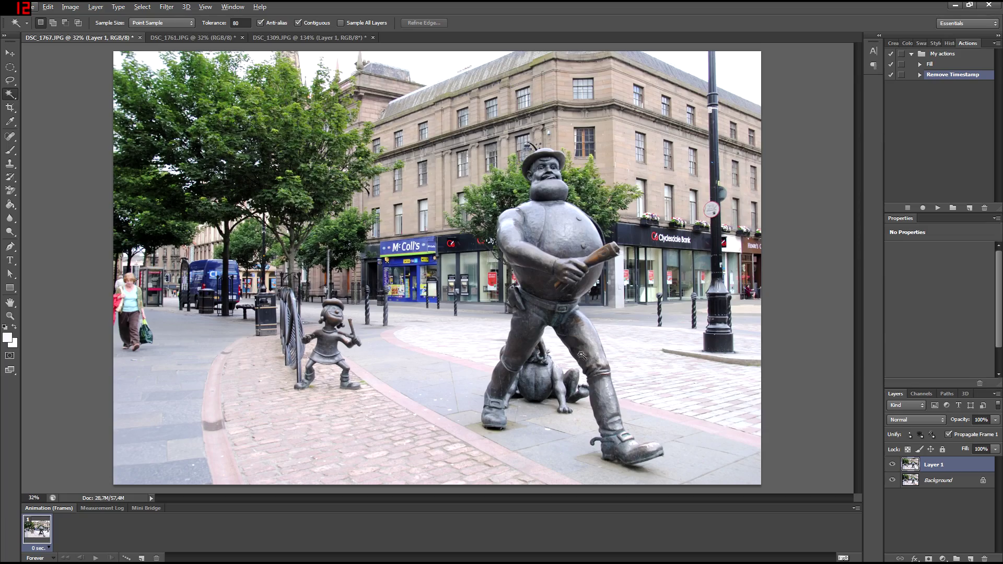
click(893, 465)
click(893, 465)
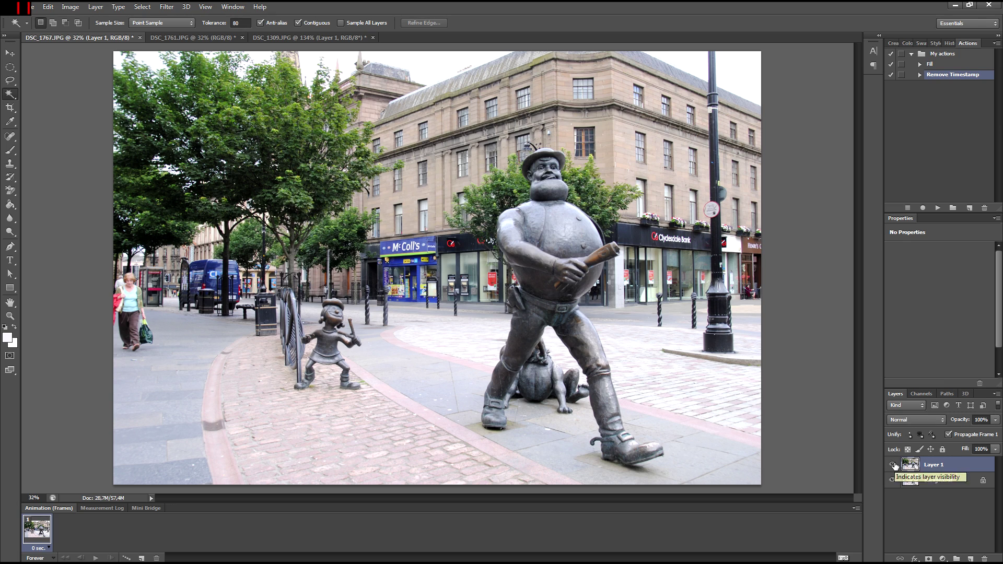
click(893, 465)
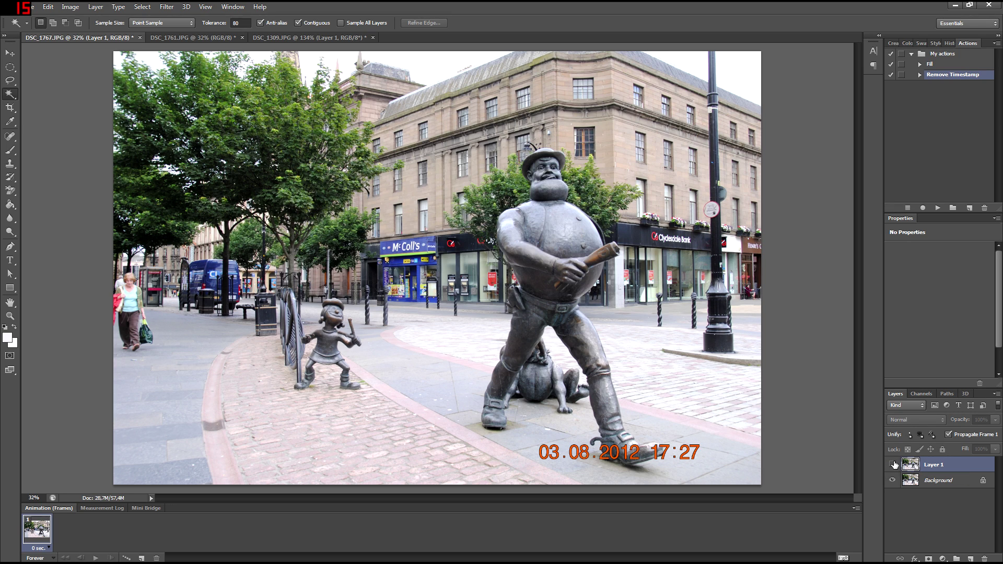
Step: Choose the Spot Healing Brush from the group of healing tools
click(10, 144)
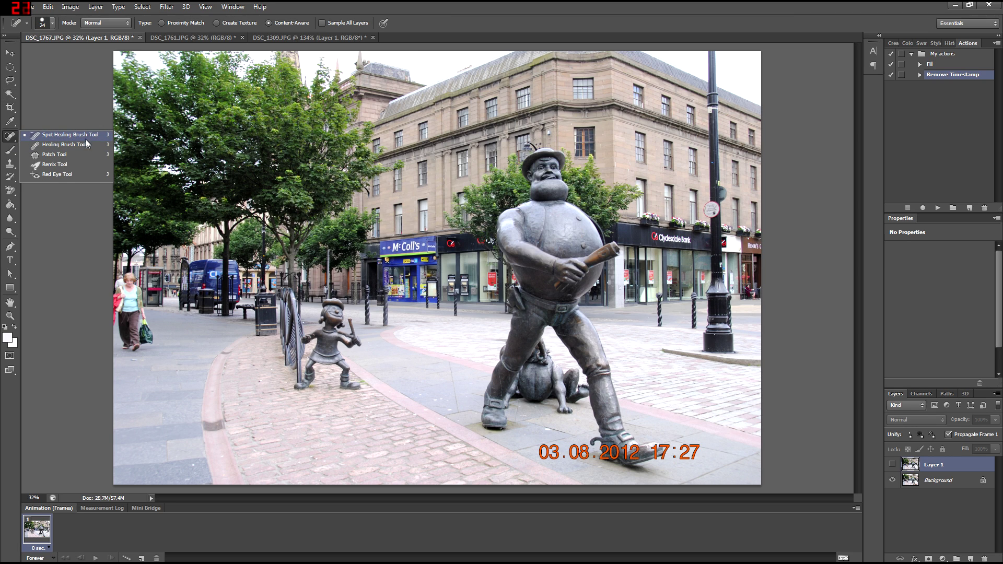